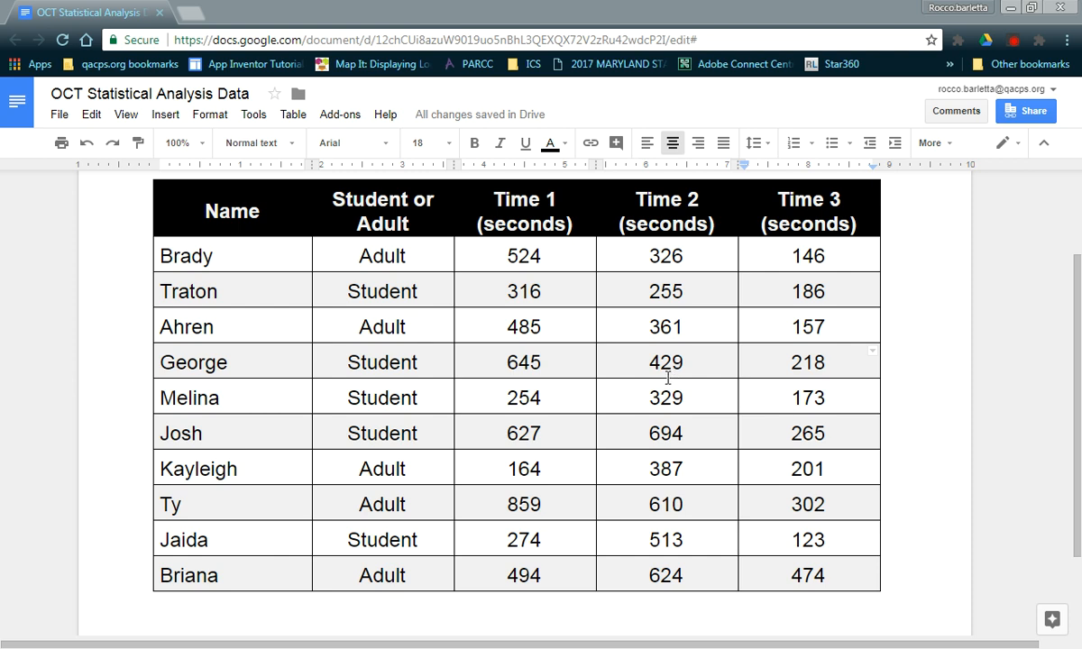
Step: Switch to GeoGebra and show only the Spreadsheet view, closing the Graphics and Algebra views
drag(98, 13, 0, 108)
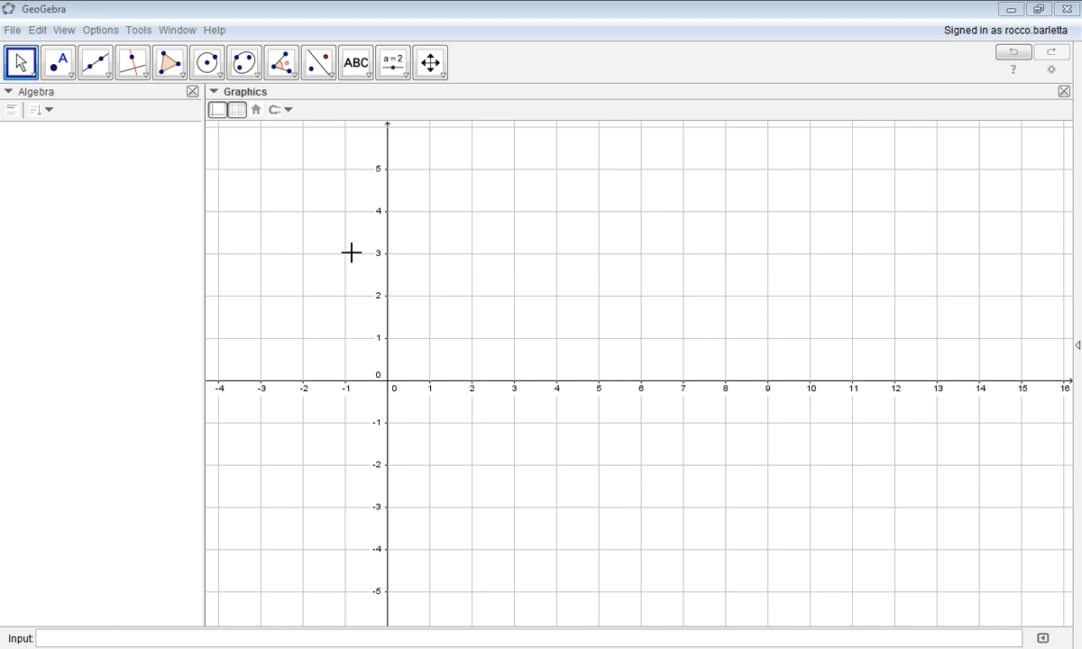
click(64, 30)
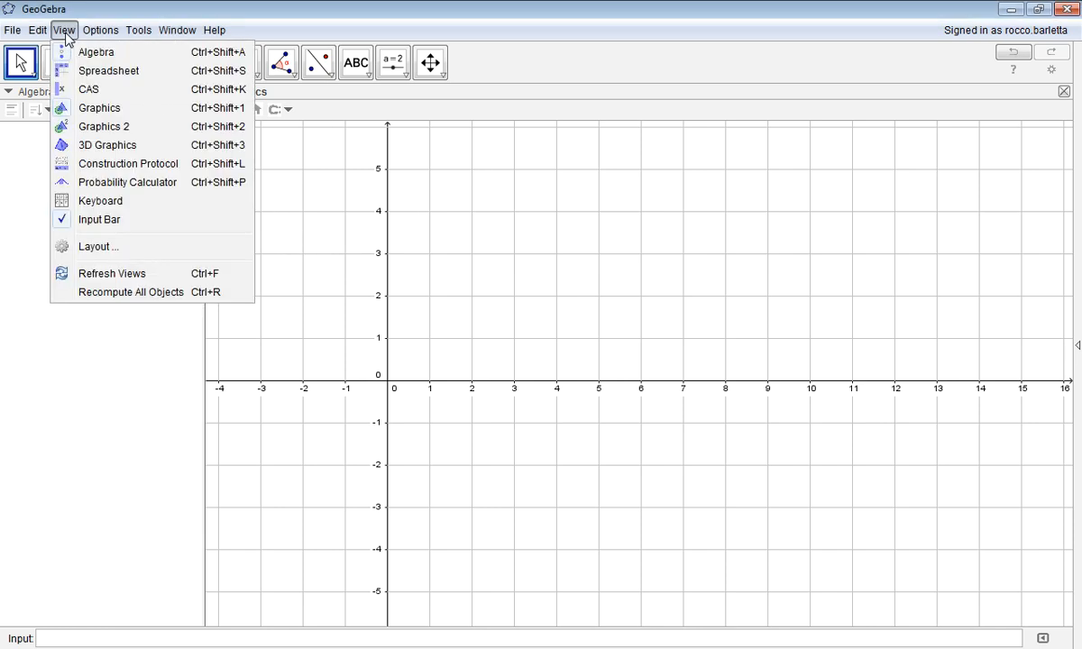
click(99, 72)
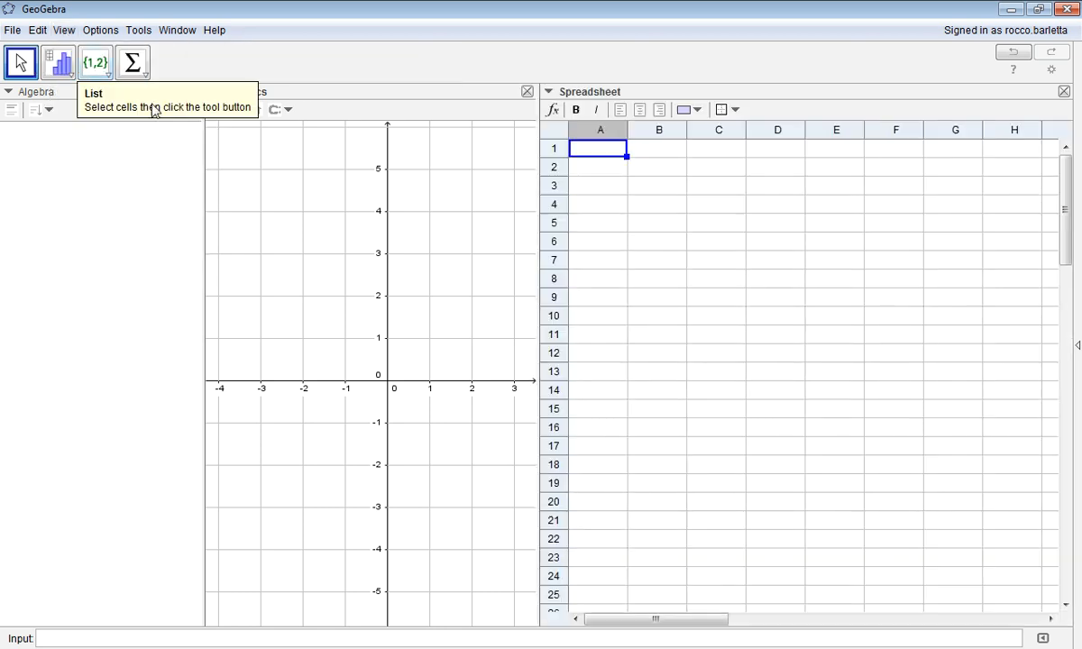
click(64, 244)
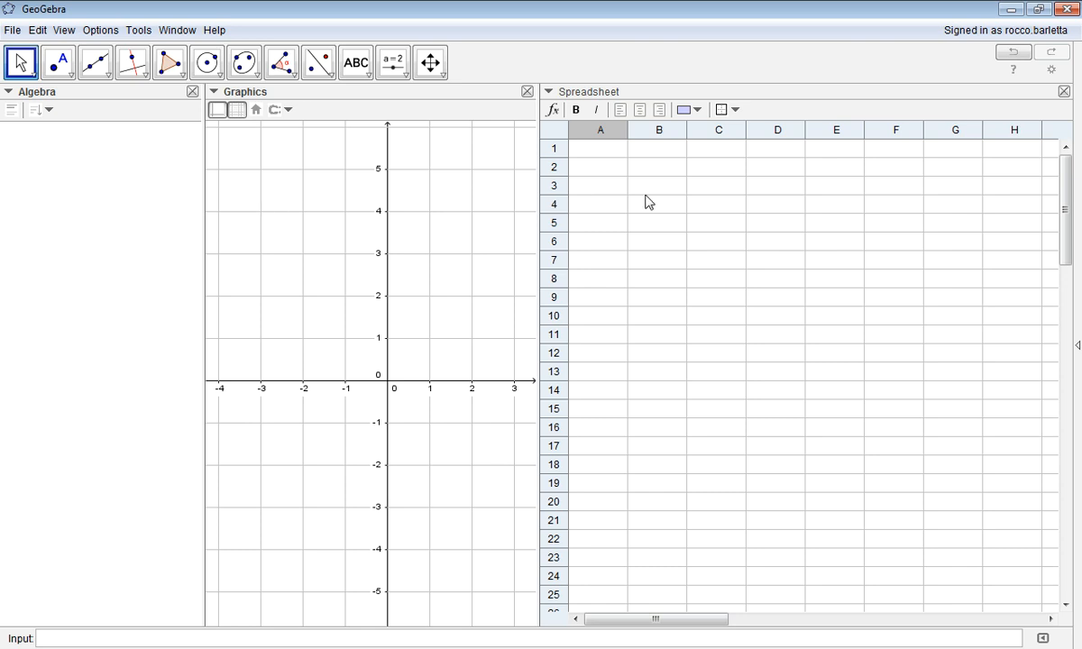
click(527, 92)
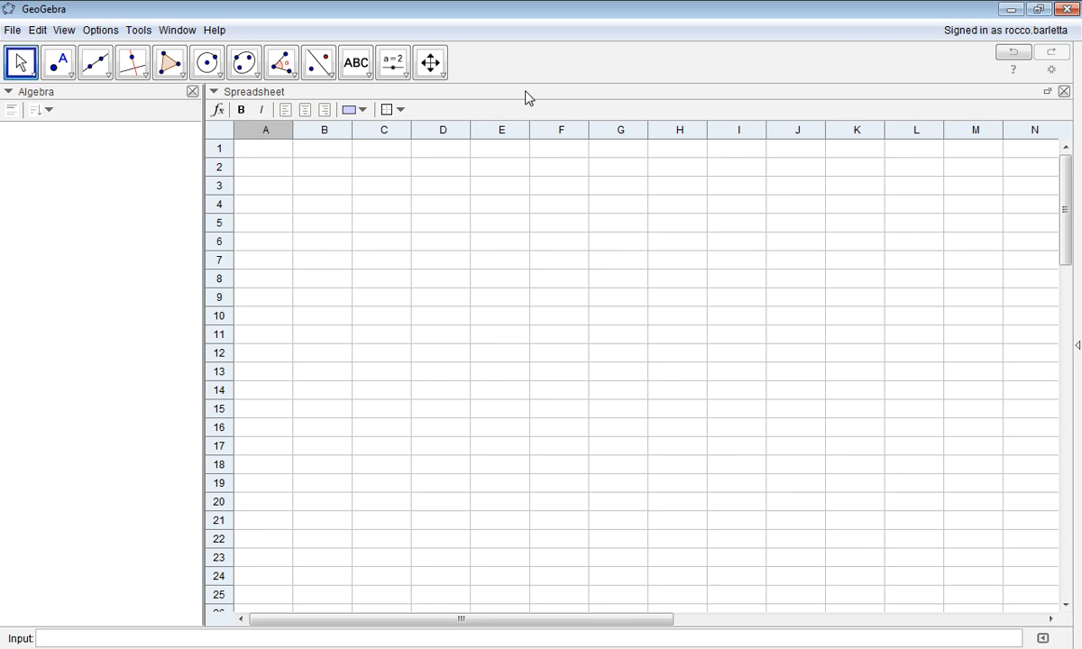
click(192, 92)
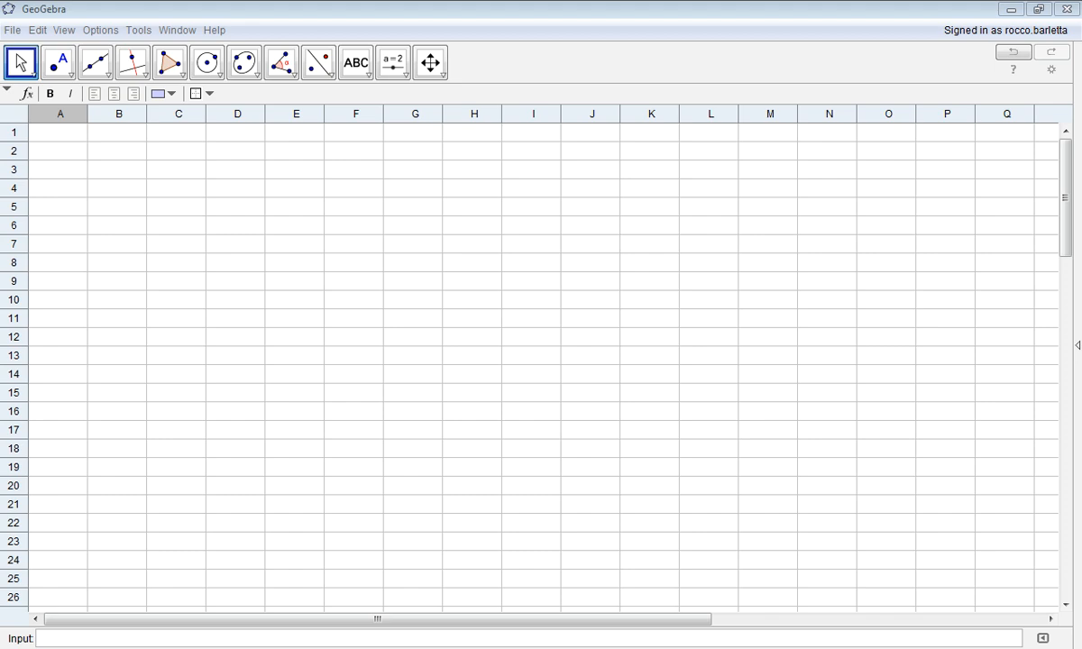
Step: Paste the headers Name, Student or Adult, and Time 1 to Time 3 (seconds) into A1:E1 and fit columns B to E to their text
click(75, 135)
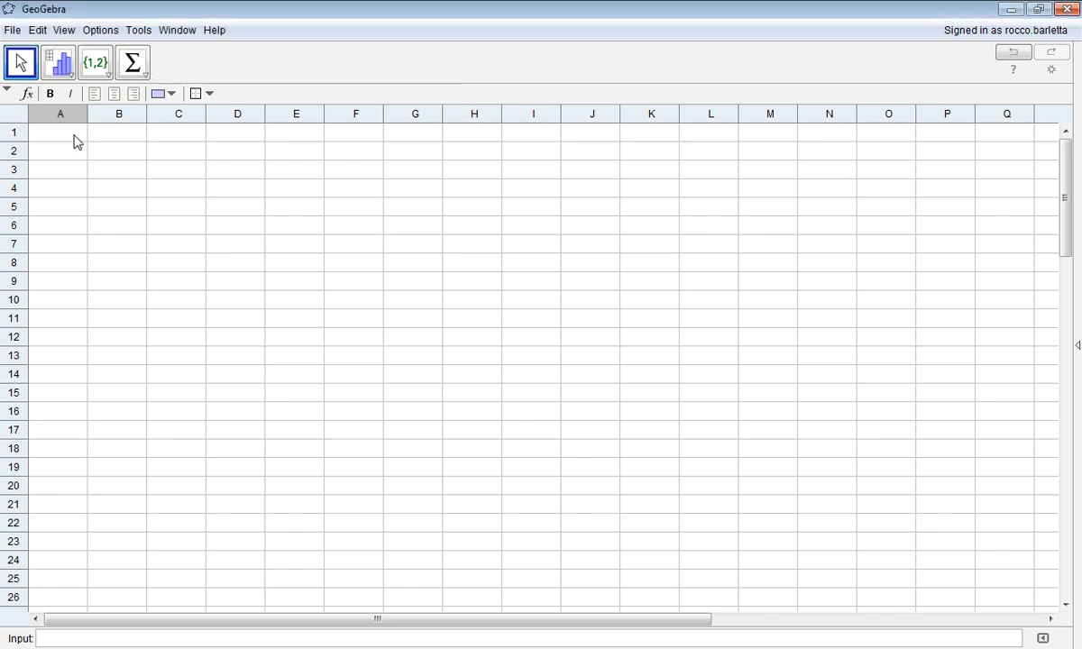
key(ctrl+v)
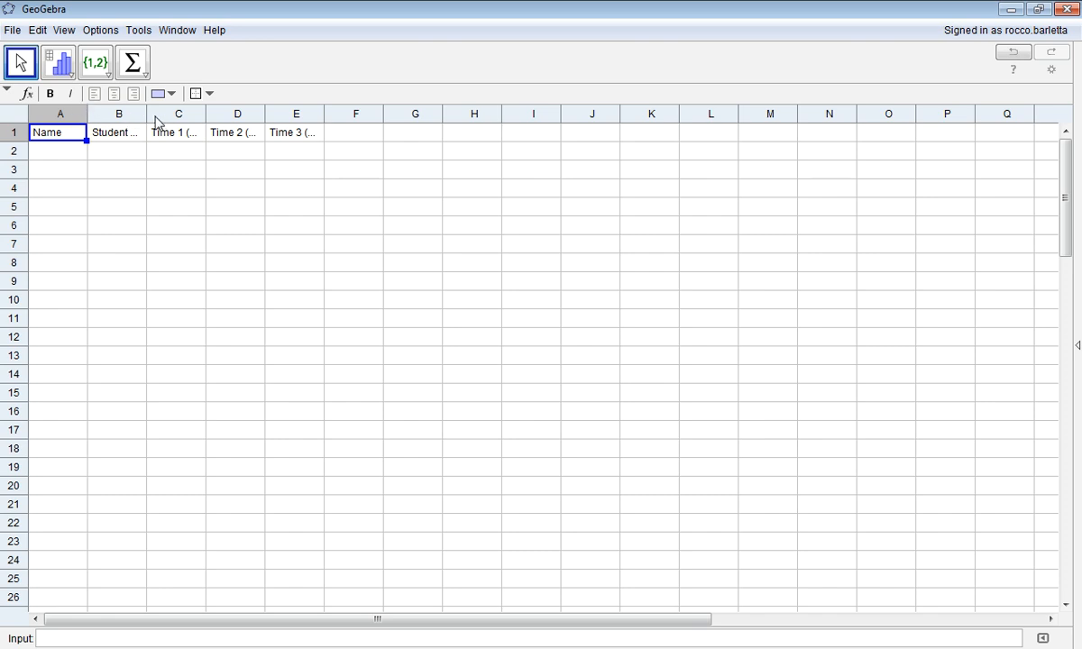
double_click(146, 115)
double_click(228, 114)
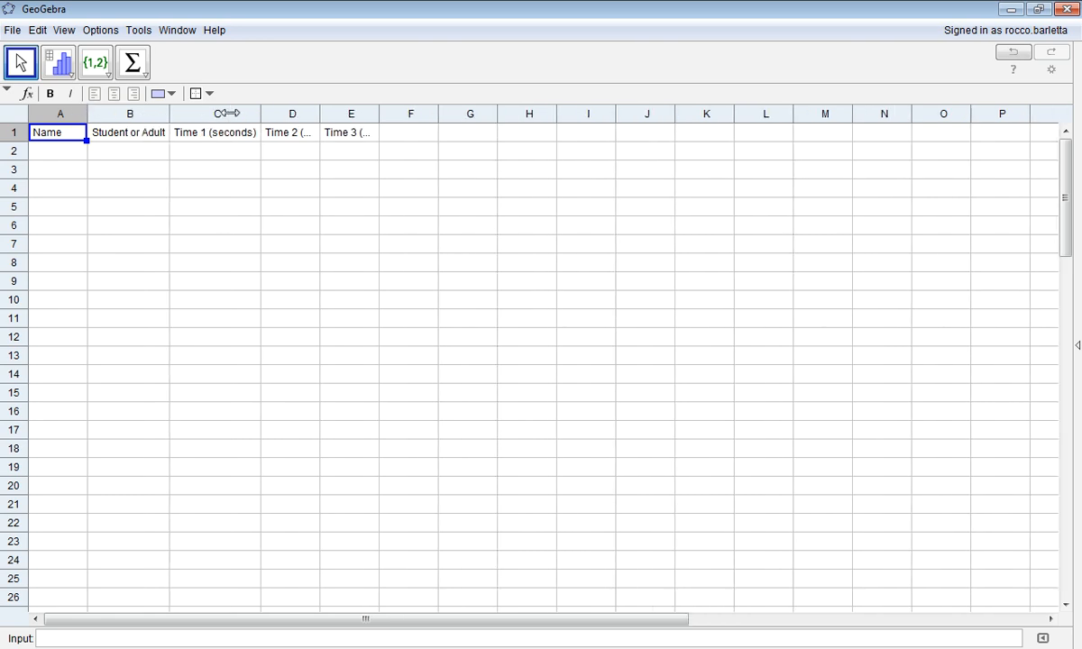
double_click(319, 113)
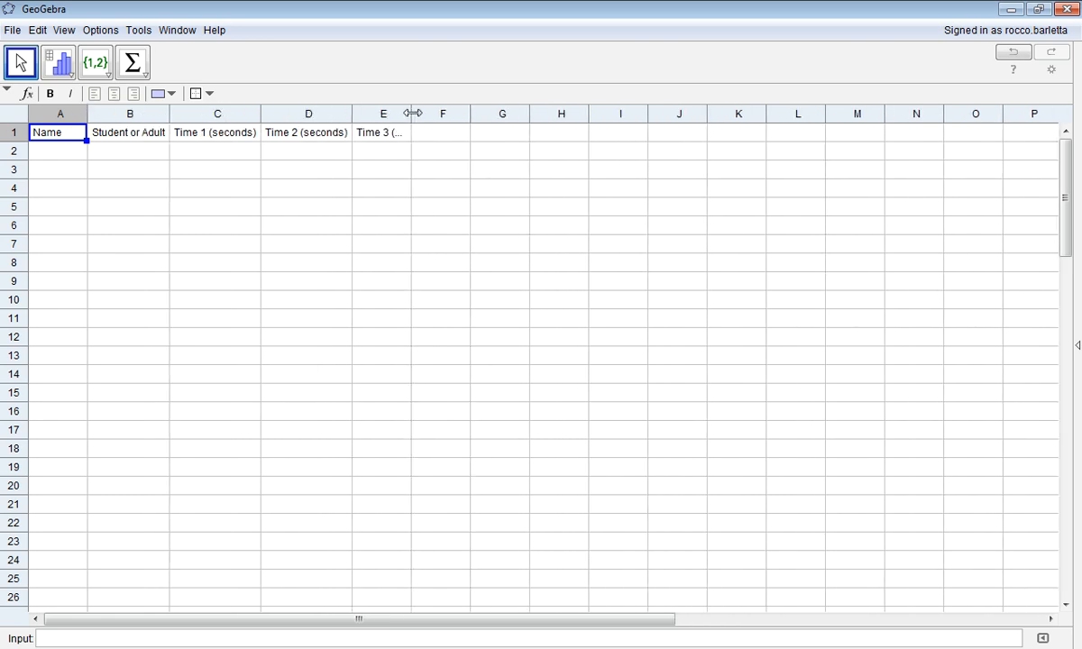
double_click(411, 113)
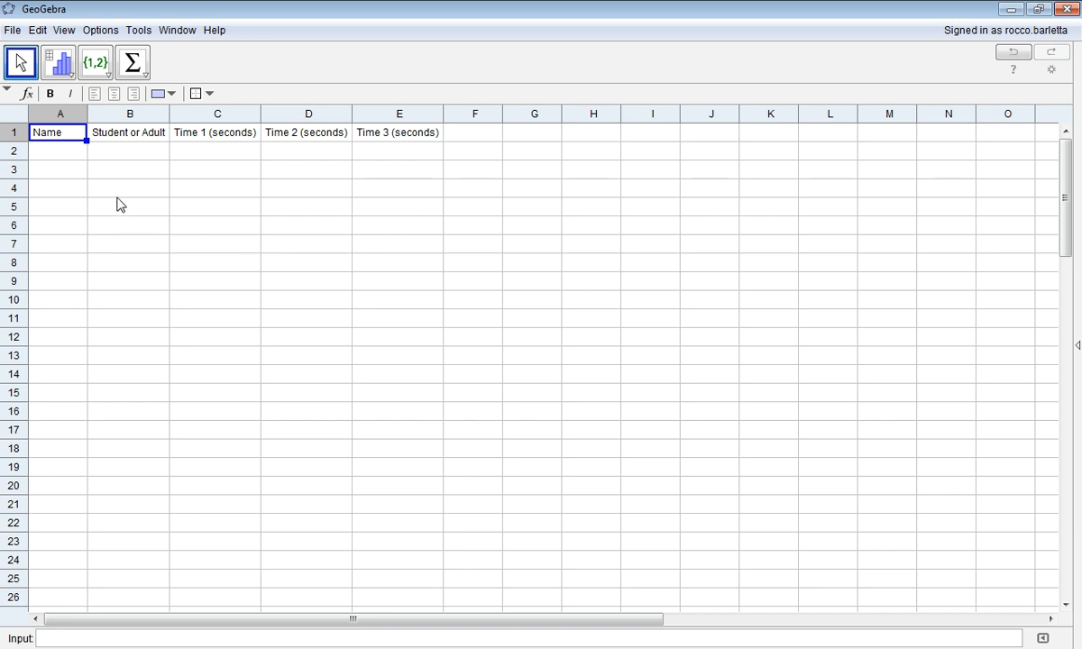
Step: Format row 1 with a light purple fill and bold, centered text
click(109, 186)
click(17, 133)
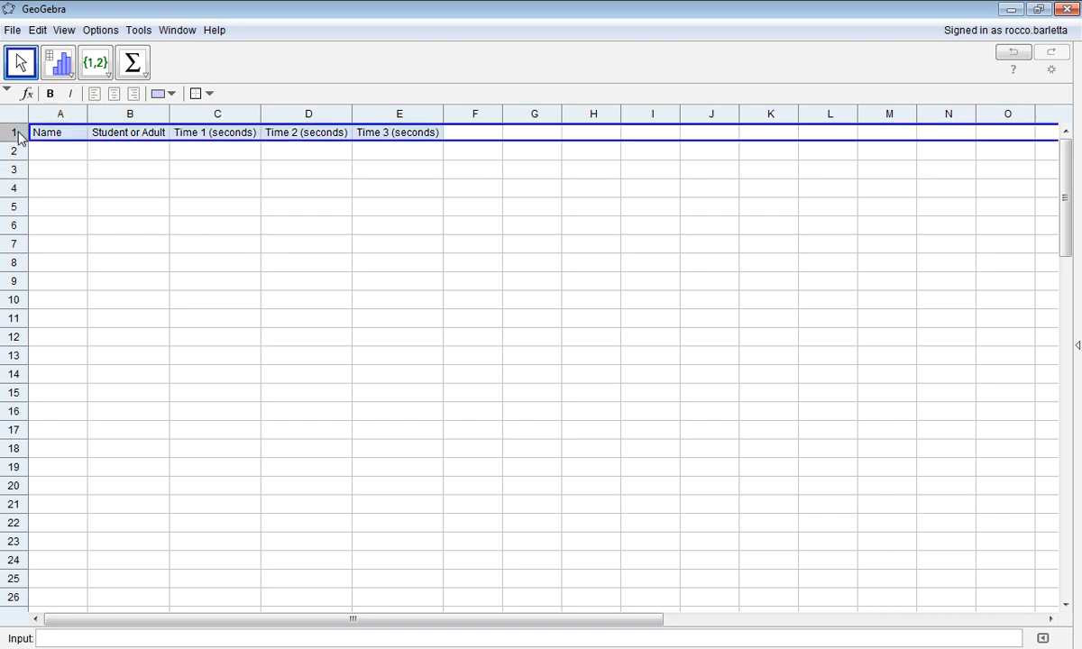
click(168, 93)
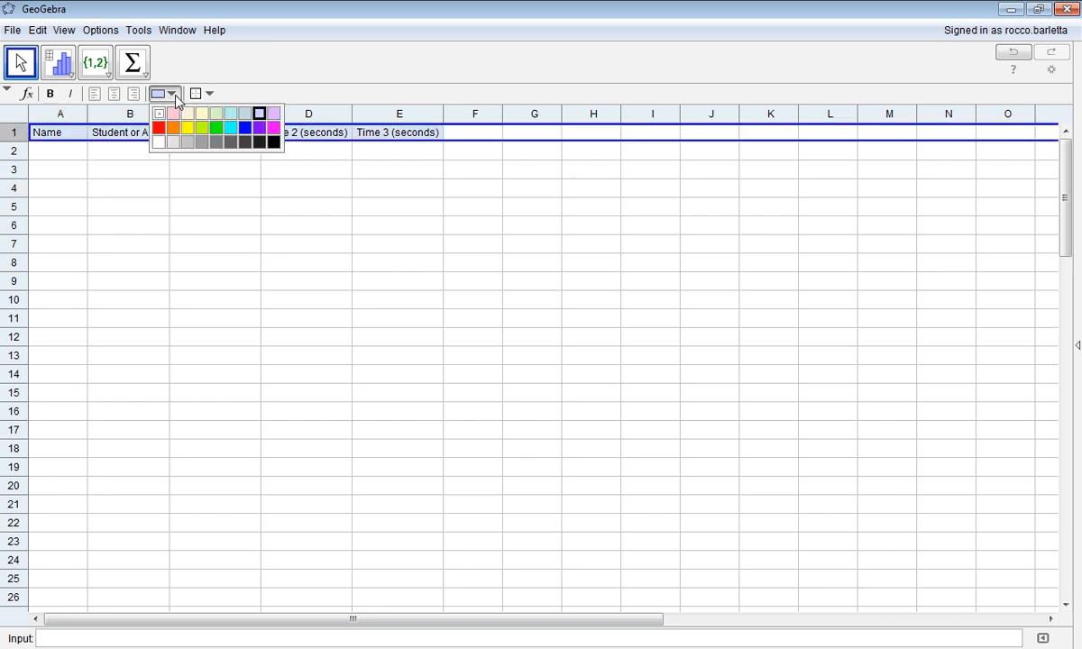
click(259, 114)
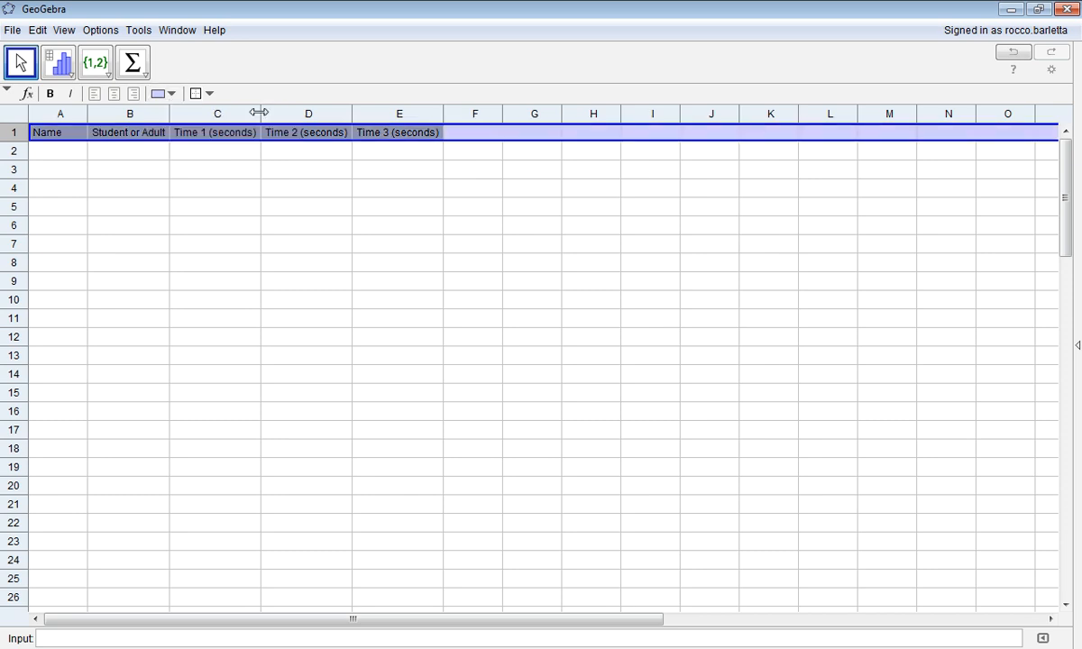
click(115, 95)
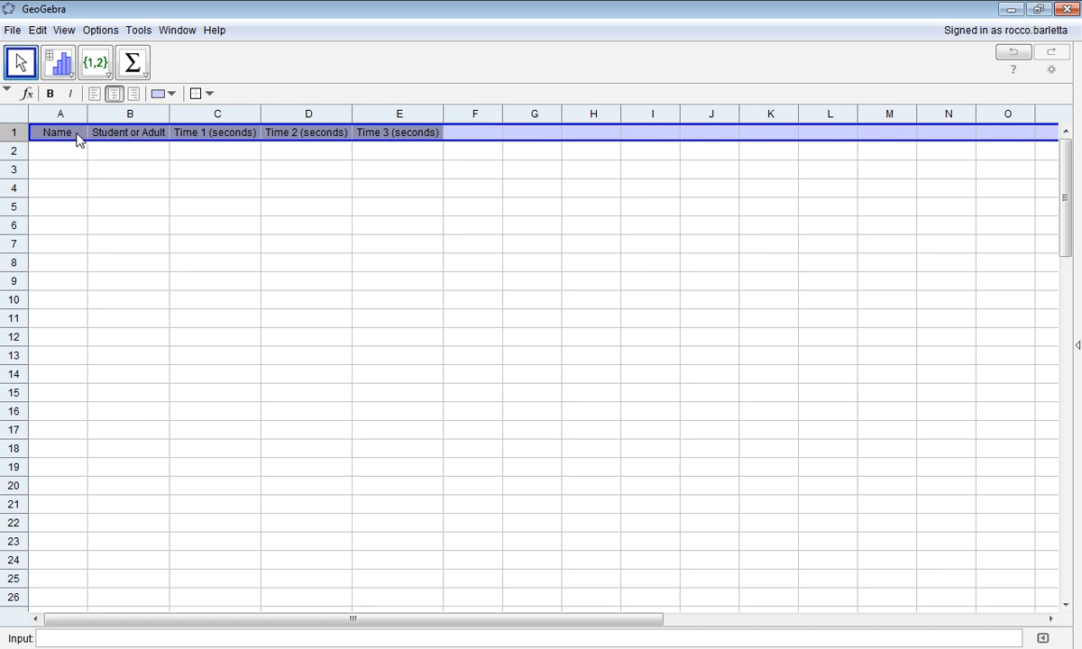
click(51, 94)
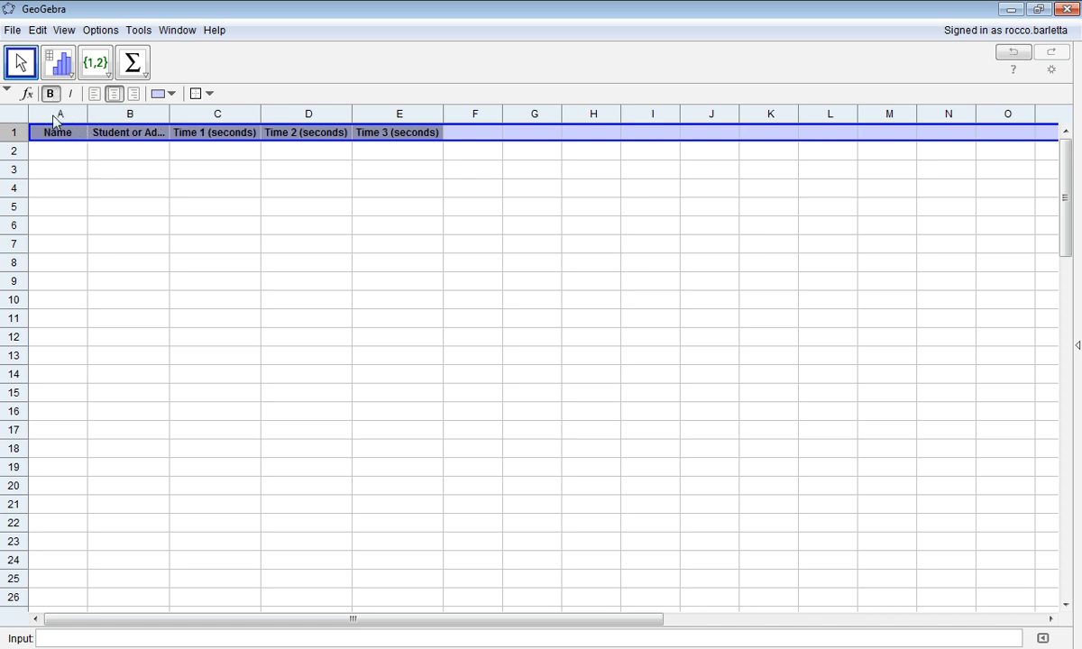
Step: Restrict the light purple fill to header cells A1:E1, with the rest of row 1 white, and refit column B to its bold header
click(169, 94)
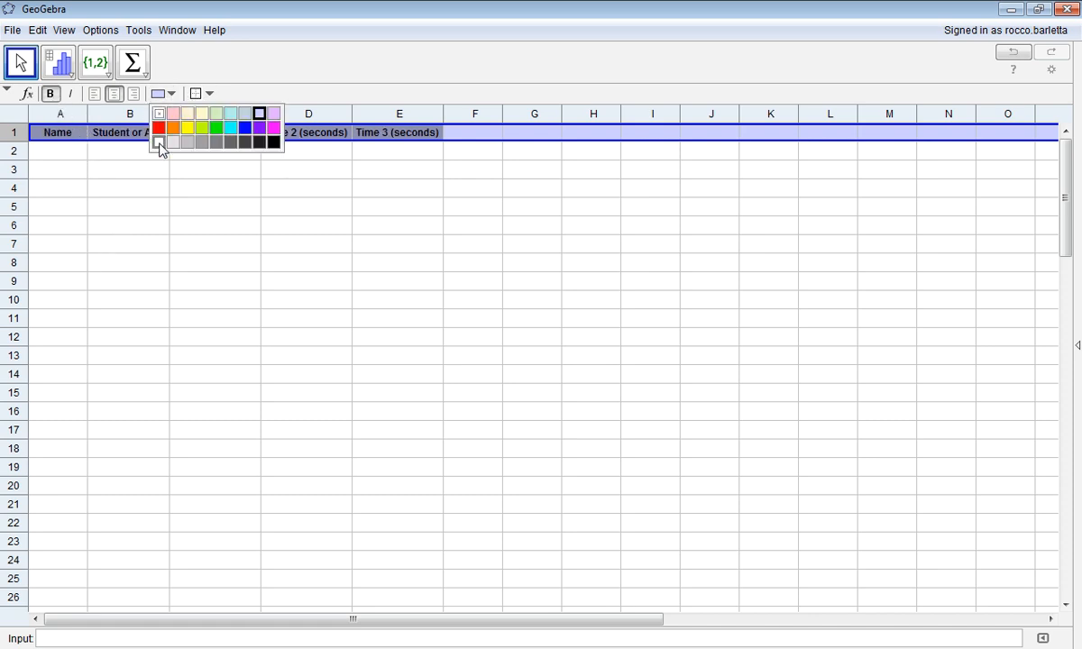
click(124, 183)
drag(58, 132, 374, 136)
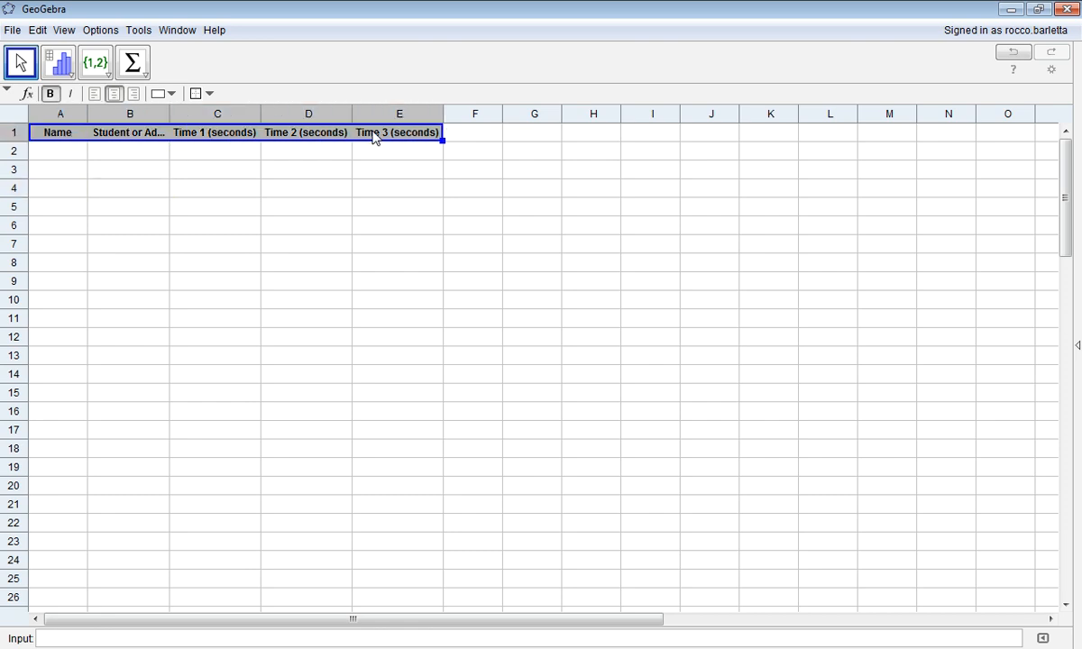
click(159, 93)
click(245, 113)
click(243, 240)
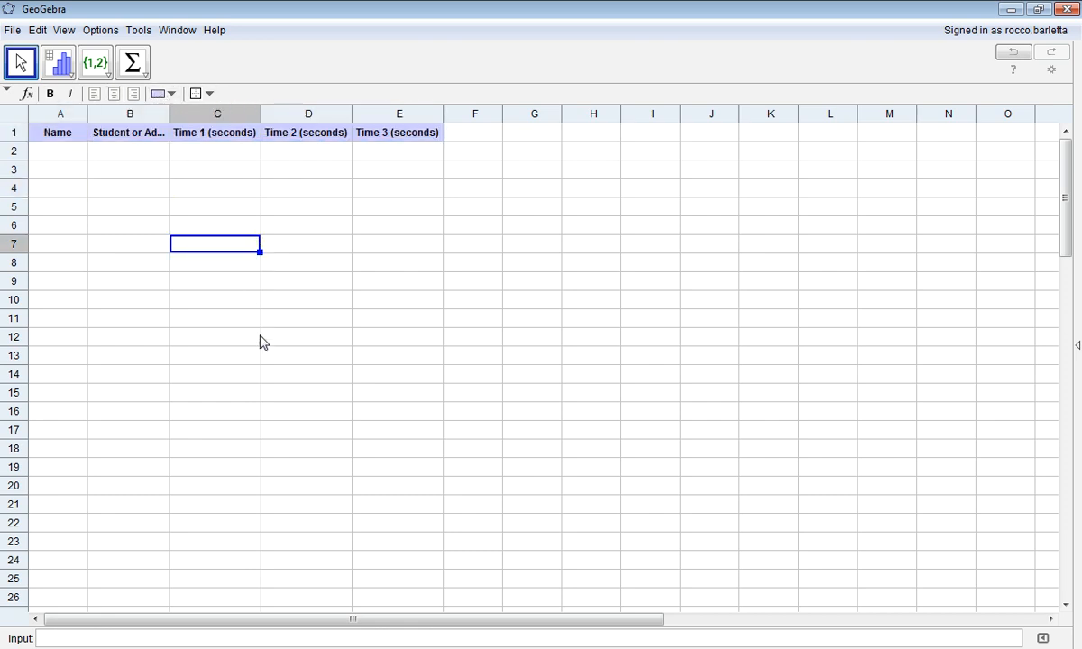
double_click(170, 112)
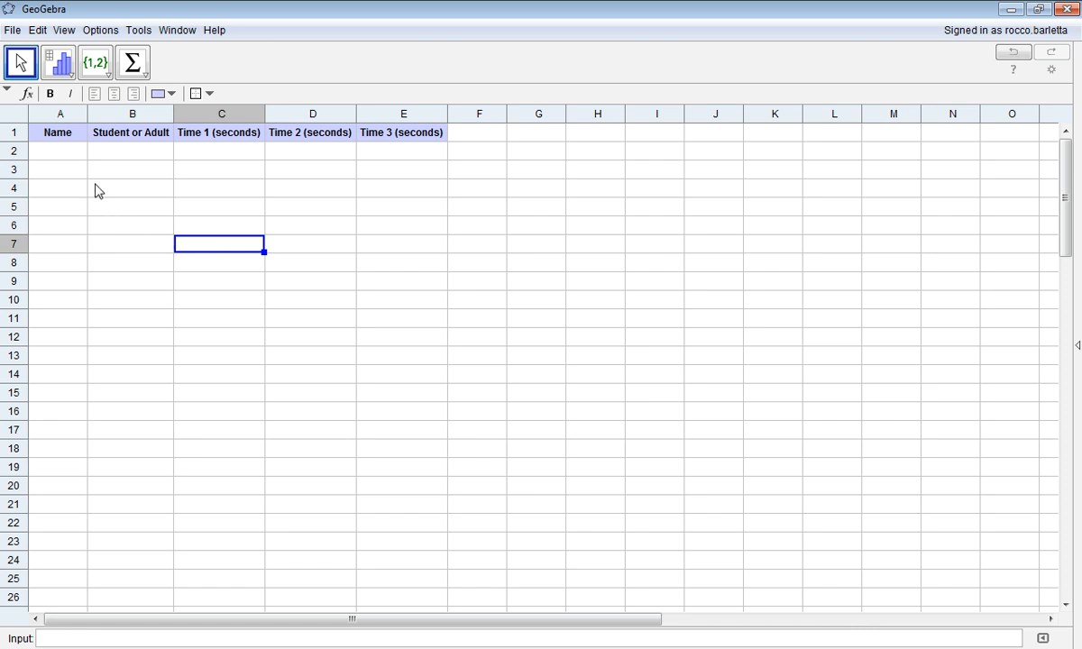
Step: Fill A2:A11 with the ten names and B2:B11 with Adult, Student, Adult, Student, Student, Student, Adult, Adult, Student, Adult
click(58, 147)
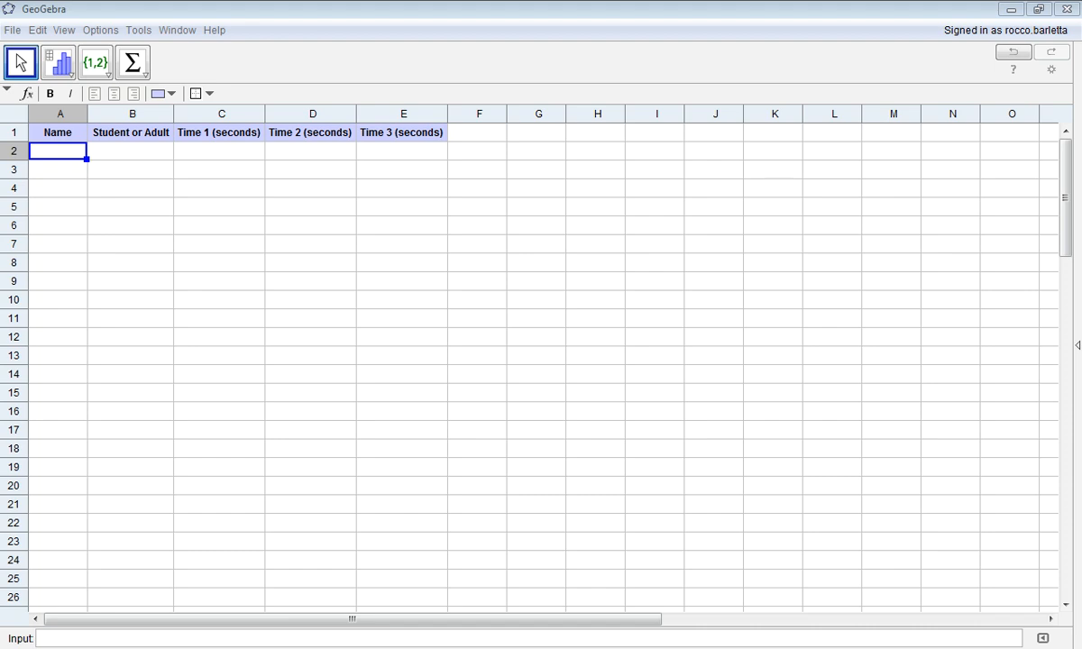
click(61, 152)
text(Brady Traton Ahren George Melina Josh Kayleigh Ty Jaida Briana)
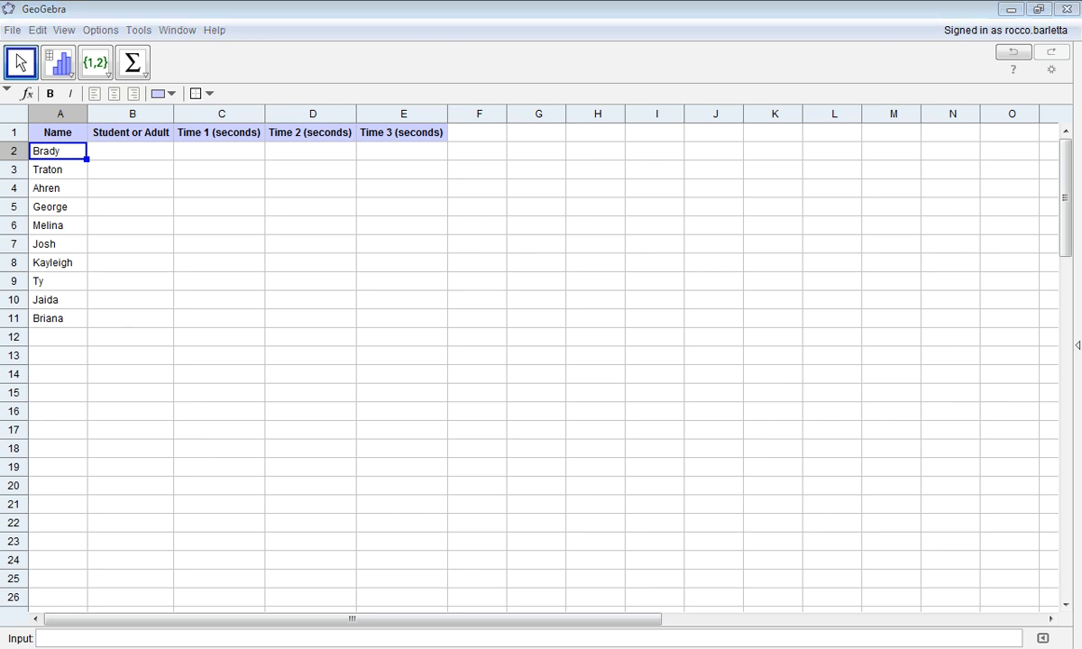
click(120, 152)
text(Adult Student Adult Student Student Student Adult Adult Student Adult)
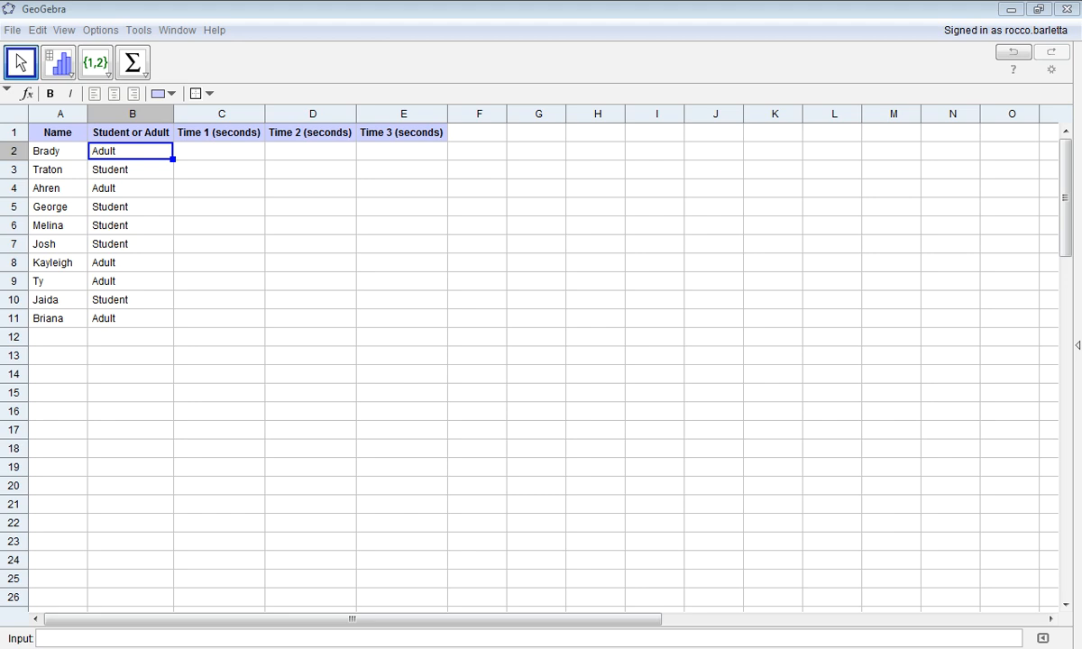
Step: Paste the Time 1, Time 2 and Time 3 values from the data document into rows 2 to 11 of columns C, D and E
click(196, 151)
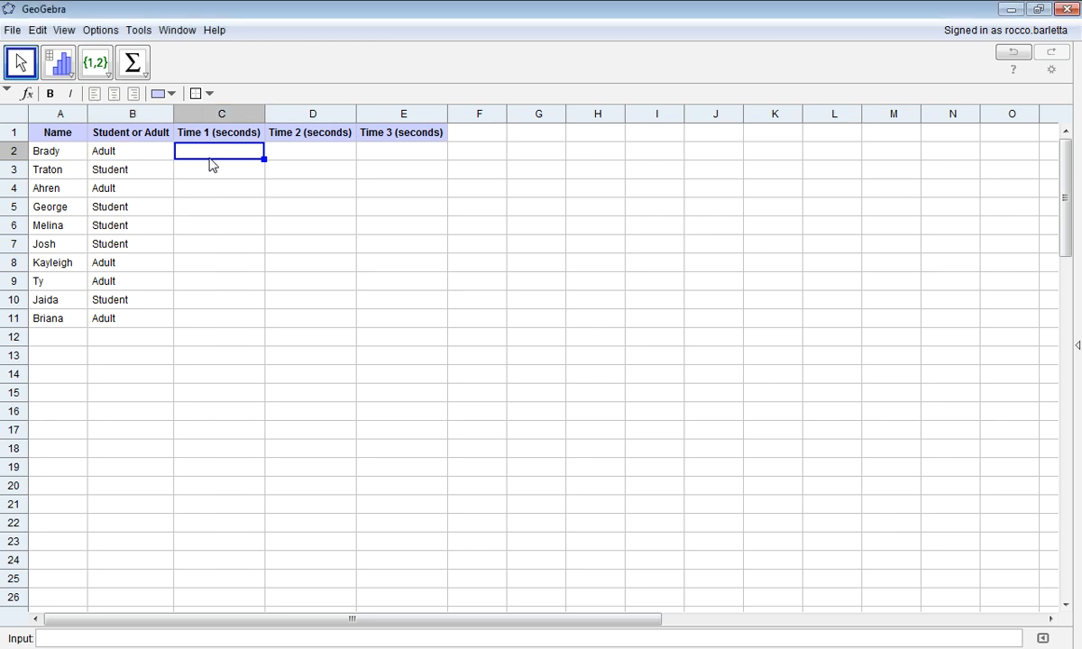
key(ctrl+v)
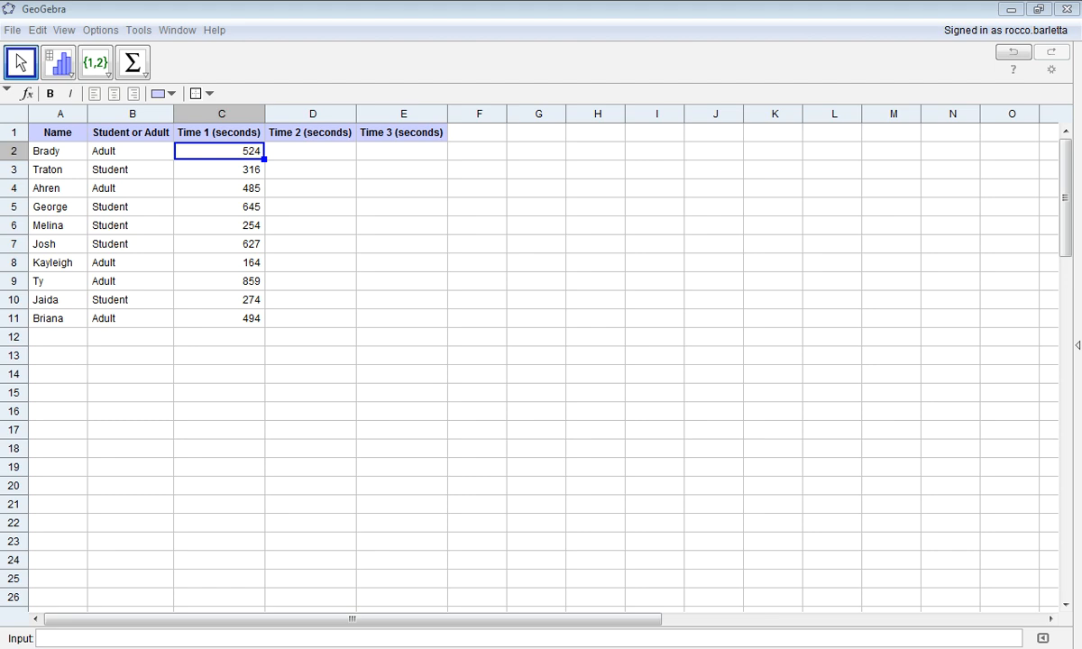
click(292, 157)
key(ctrl+v)
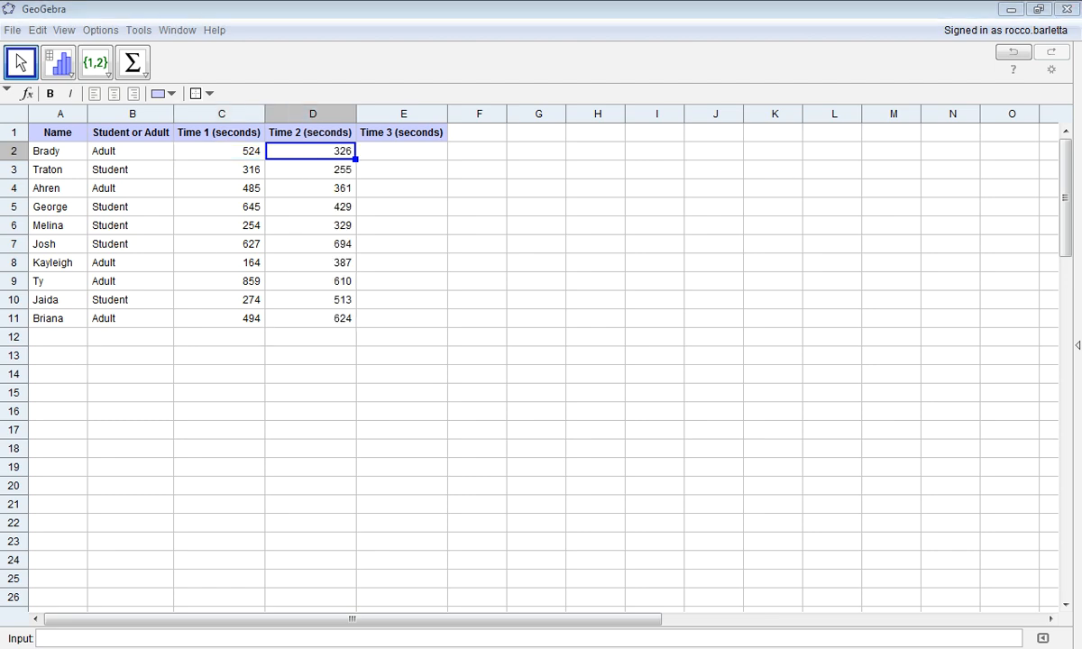
click(370, 154)
key(ctrl+v)
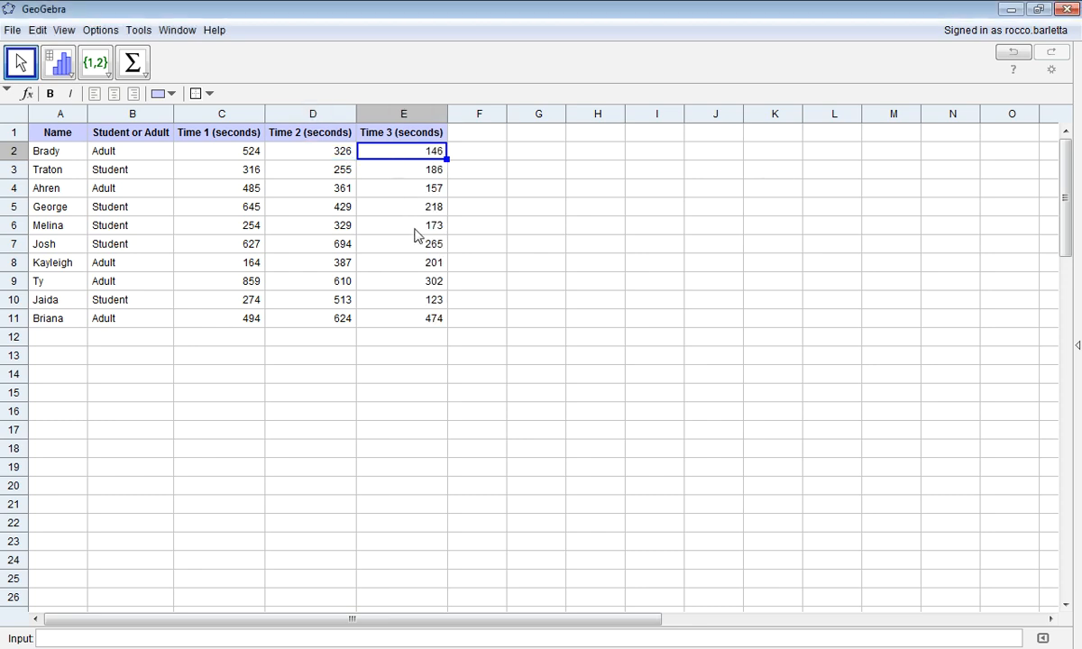
Step: Center the contents of cells B2:E11
click(319, 505)
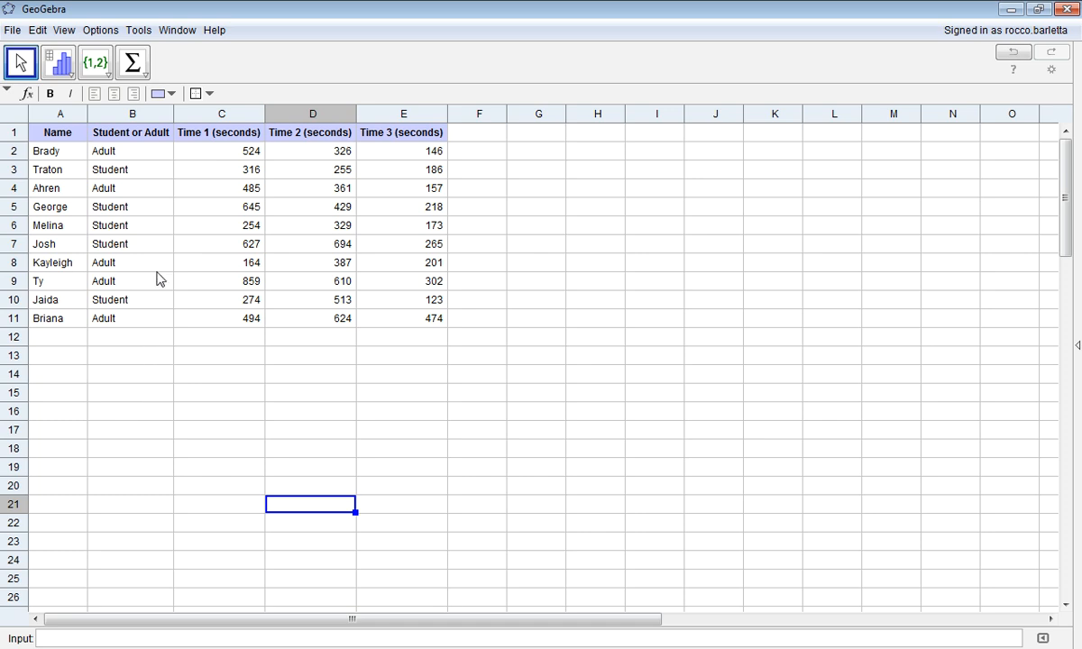
drag(102, 152, 383, 320)
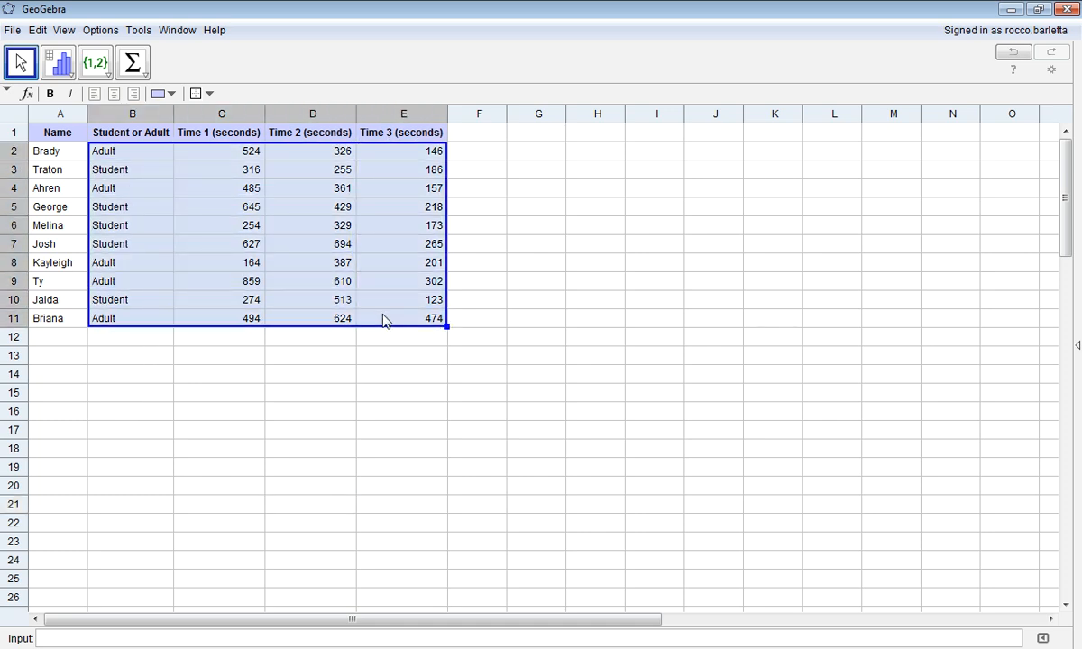
click(114, 94)
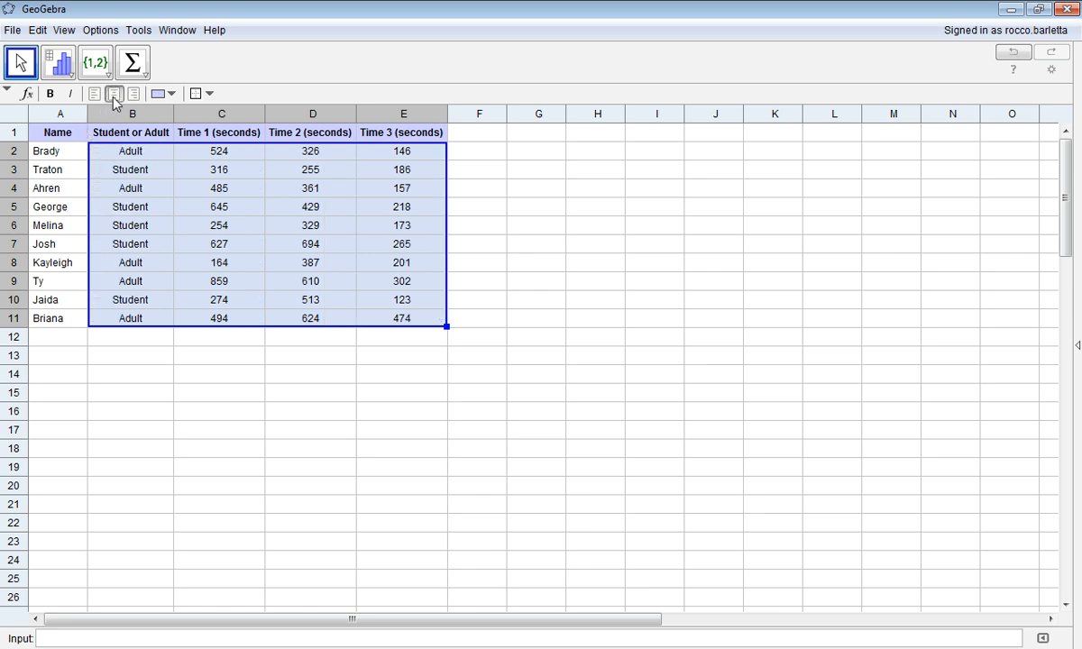
click(137, 393)
Step: Fill columns A to E of alternating rows 3, 5, 7, 9 and 11 with light gray
drag(54, 168, 380, 178)
drag(39, 207, 365, 213)
drag(54, 241, 383, 245)
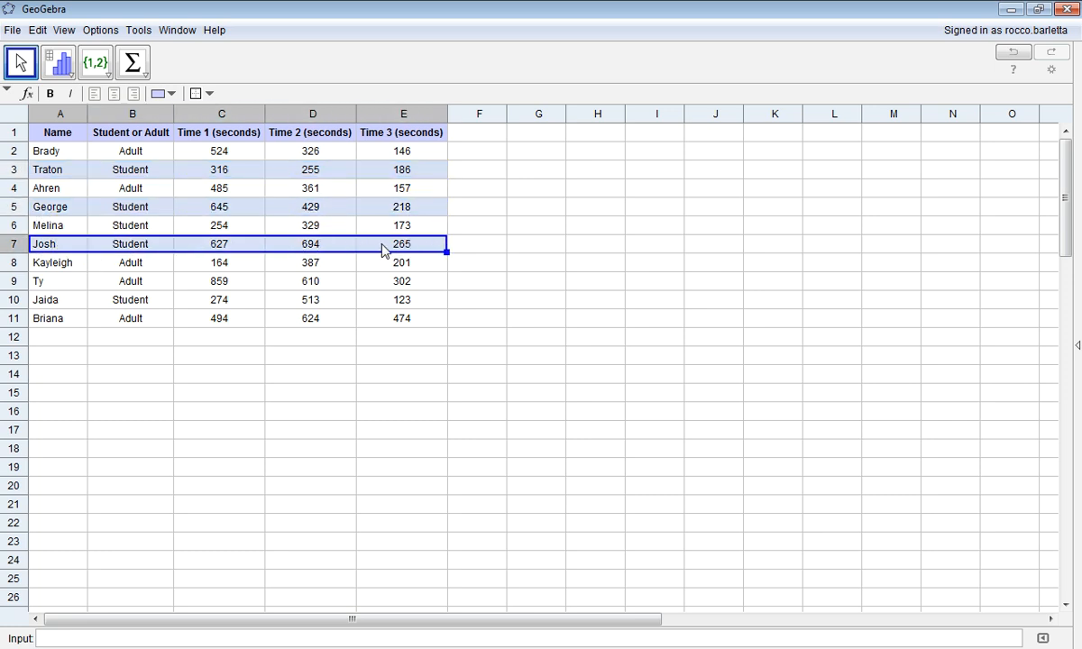
drag(75, 287, 350, 292)
drag(49, 317, 374, 316)
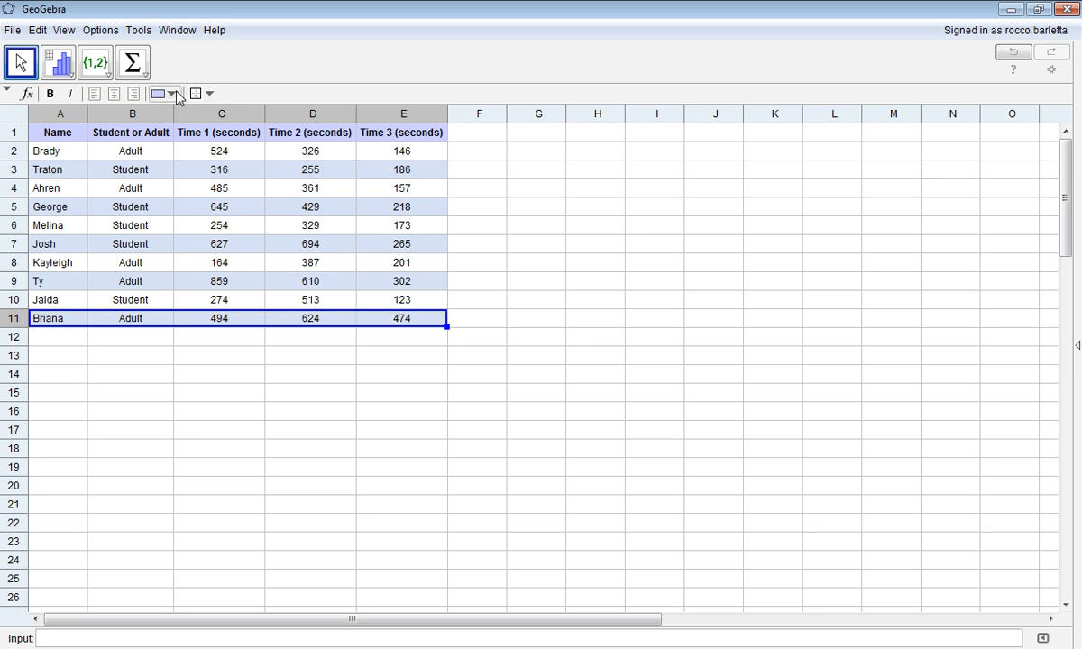
click(171, 95)
click(174, 140)
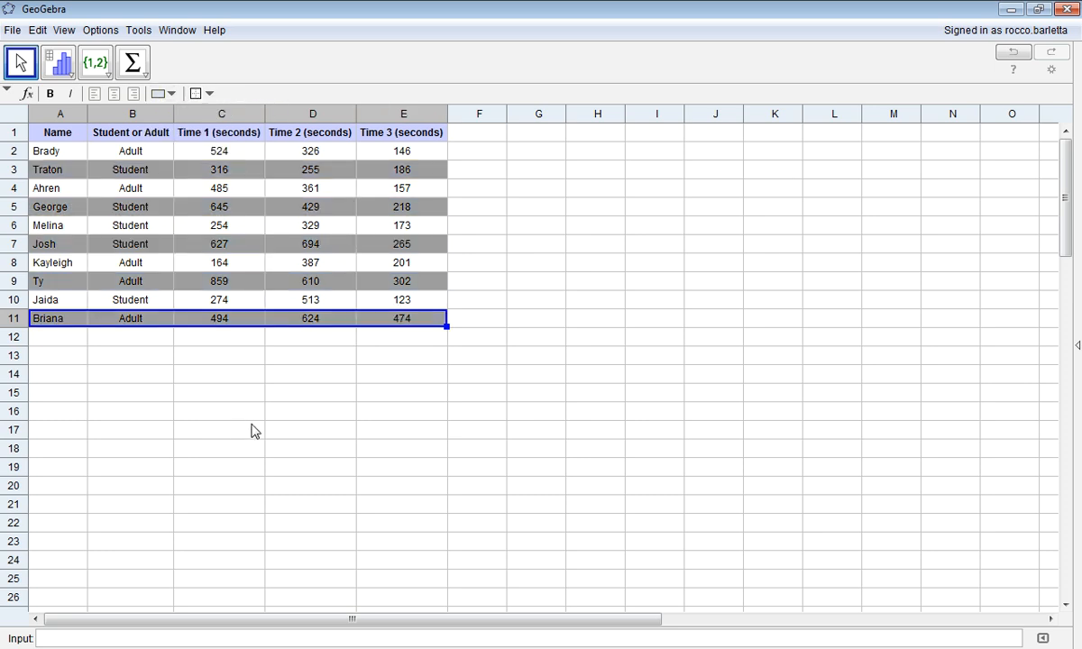
click(253, 431)
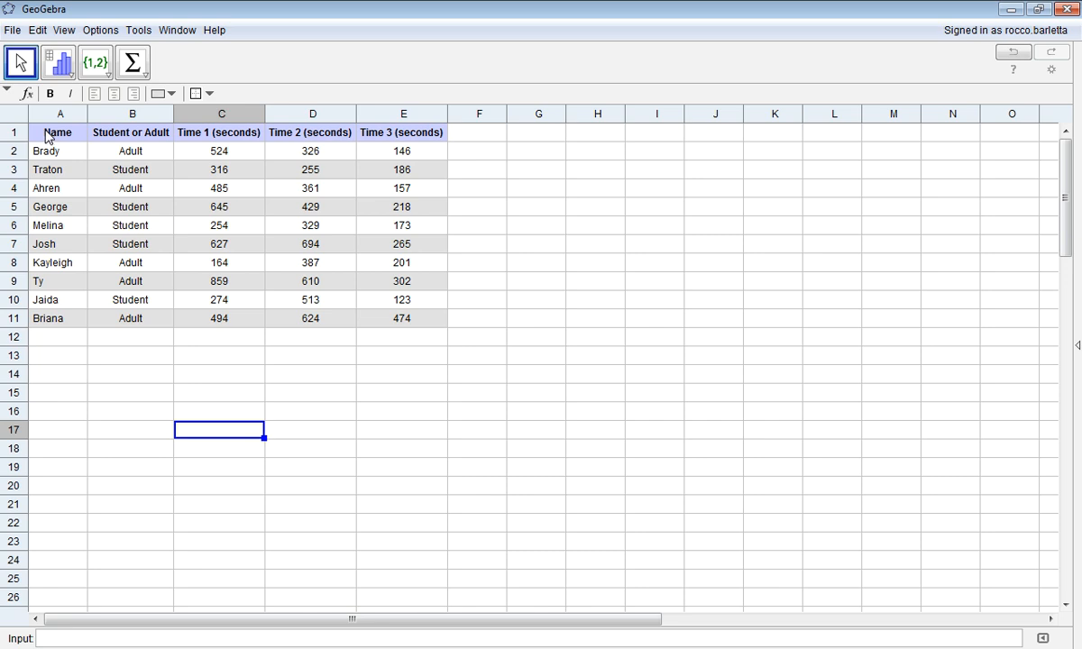
Step: Apply all cell borders to the data table in A1:E11
drag(41, 136, 377, 322)
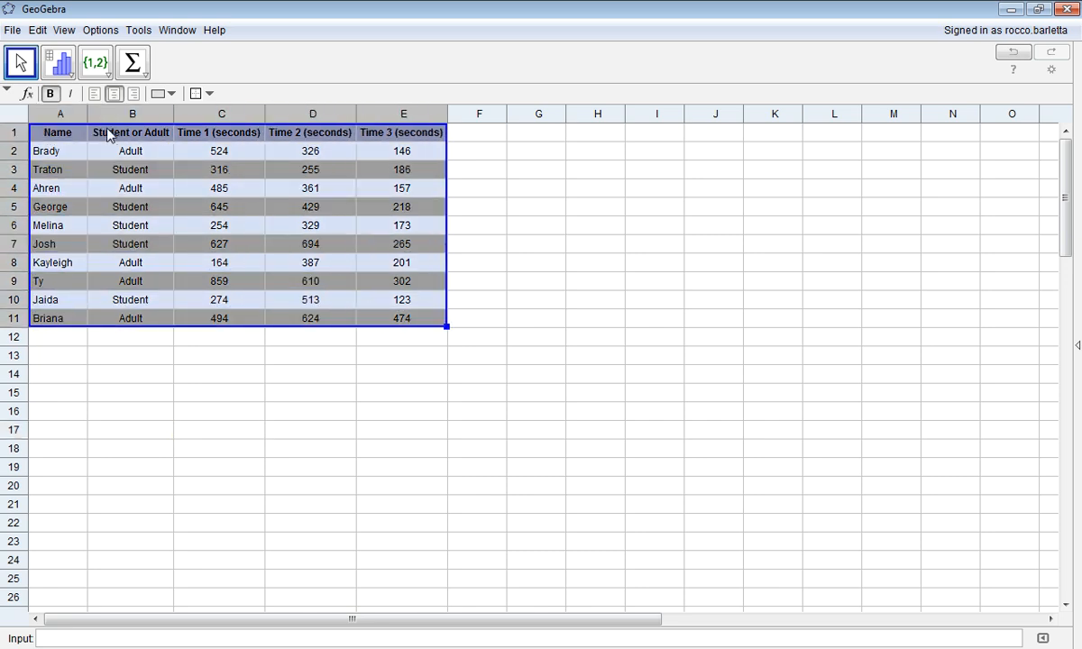
click(210, 94)
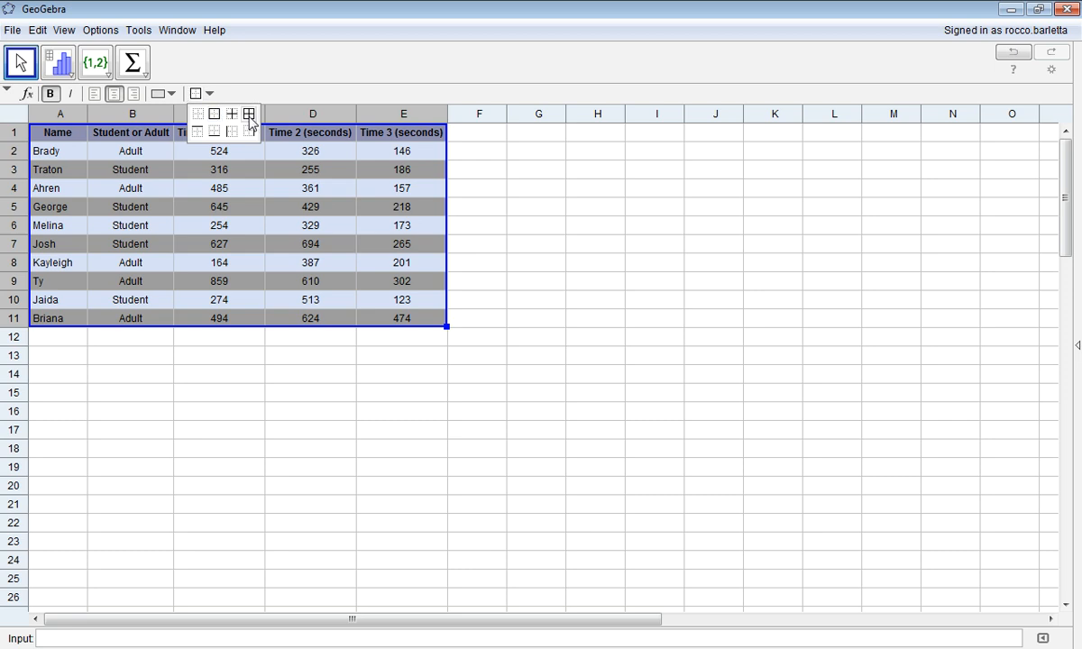
click(248, 115)
click(547, 287)
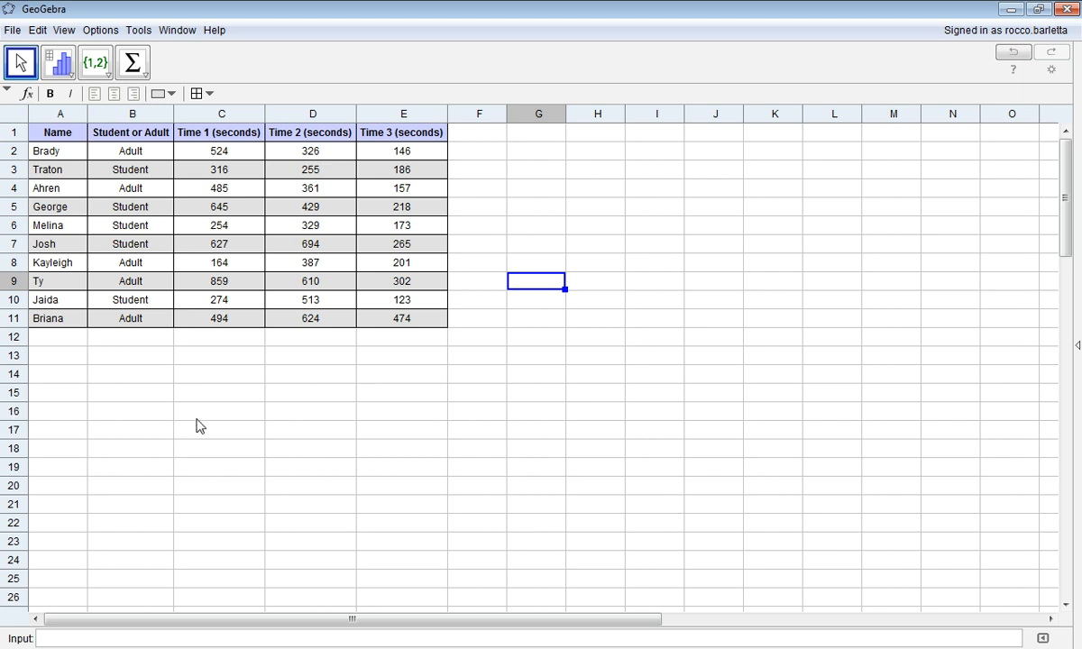
Step: Enter the row labels Mean in B12 and Quartile 1 in B13
click(118, 339)
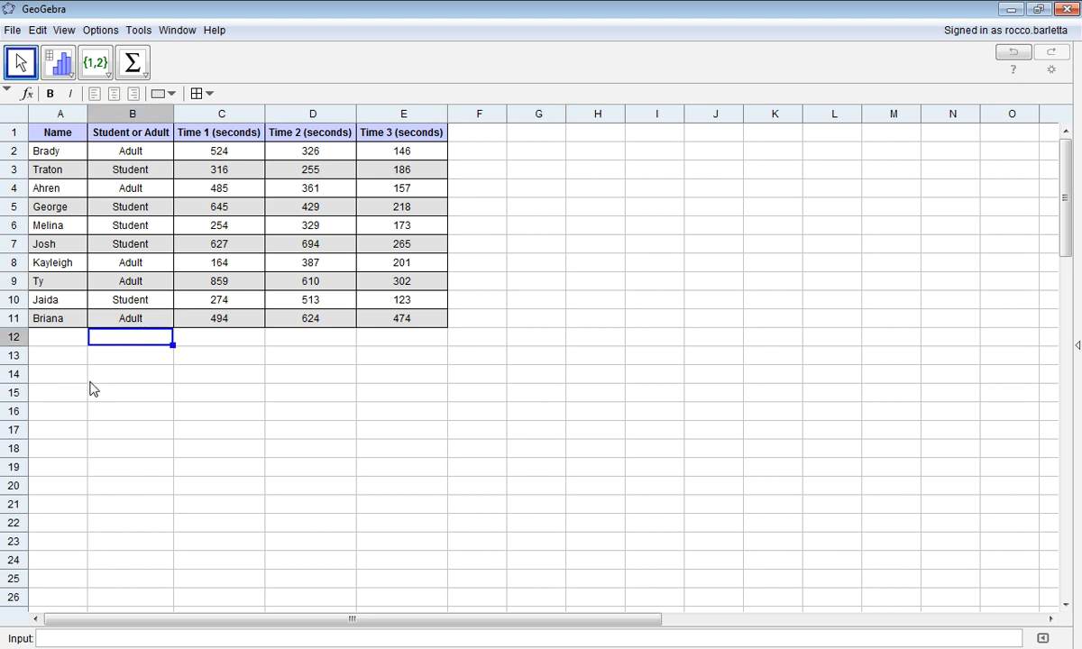
text(Mean)
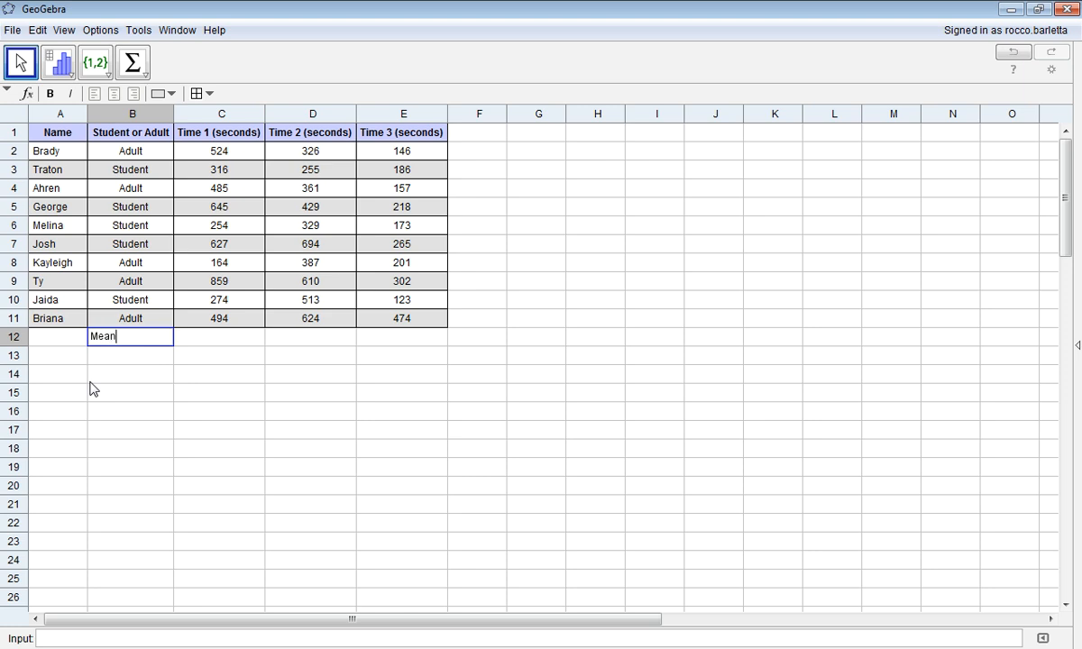
key(Return)
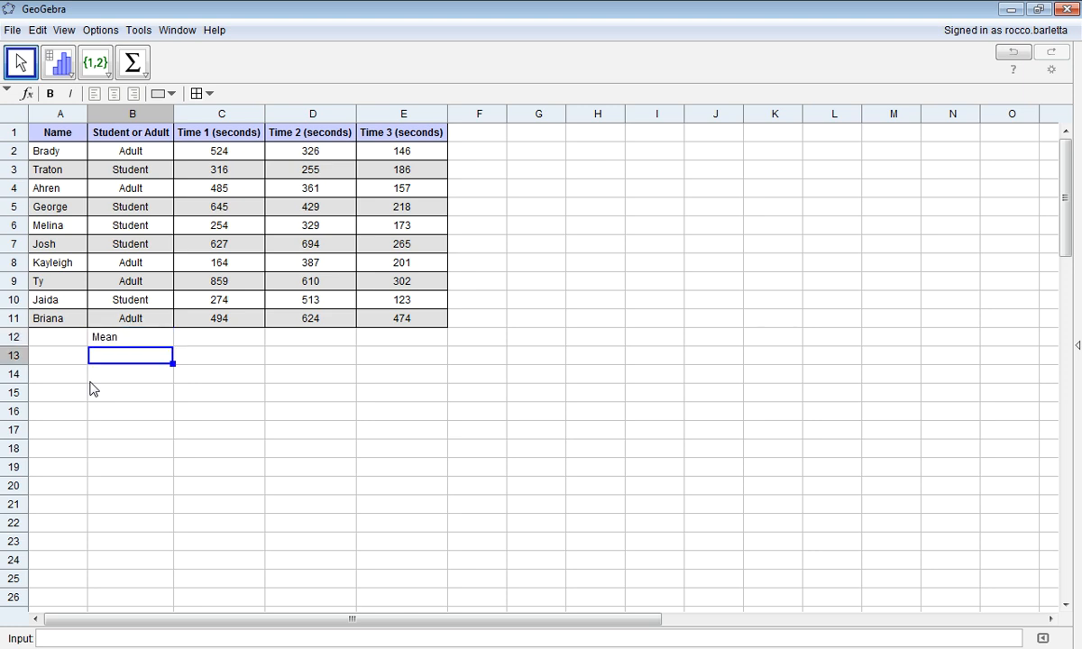
text(Q1)
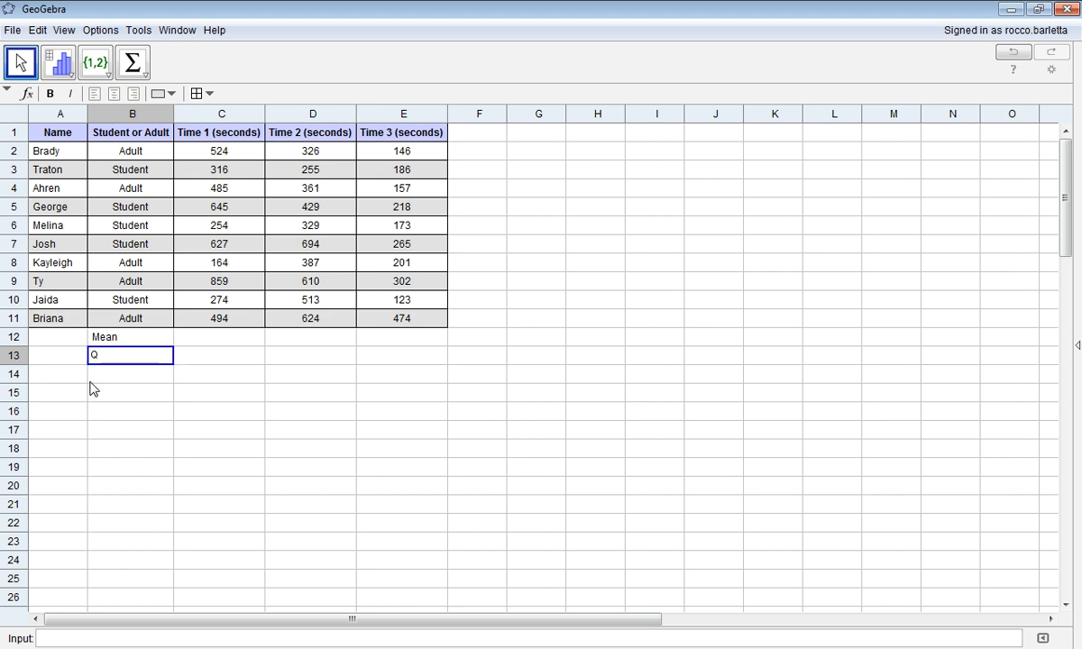
key(Return)
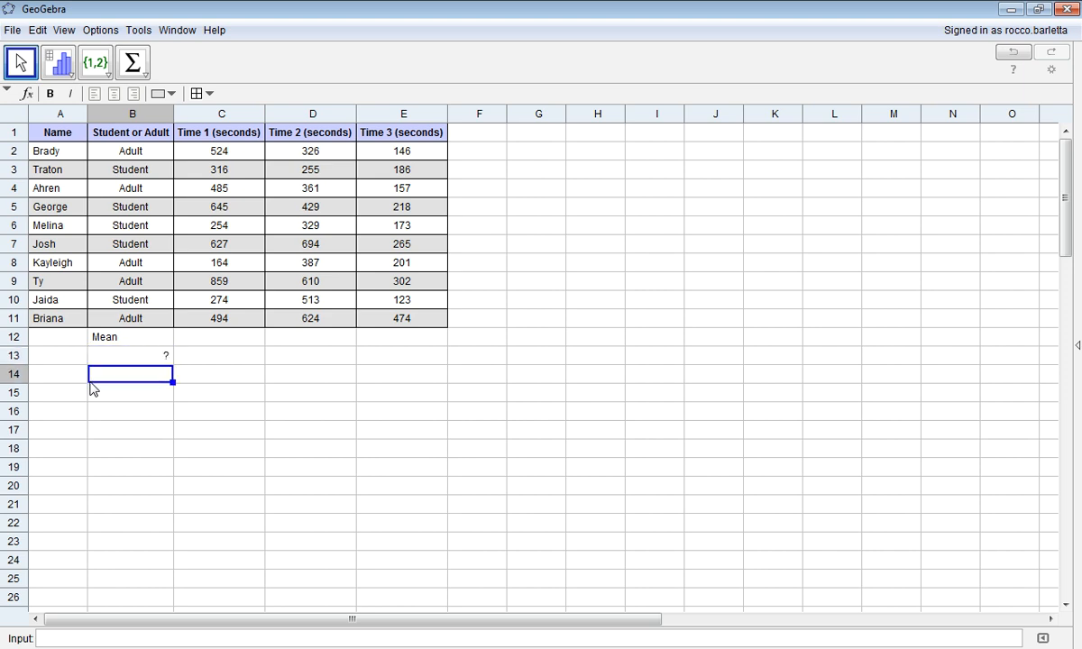
key(Up)
text(Qua)
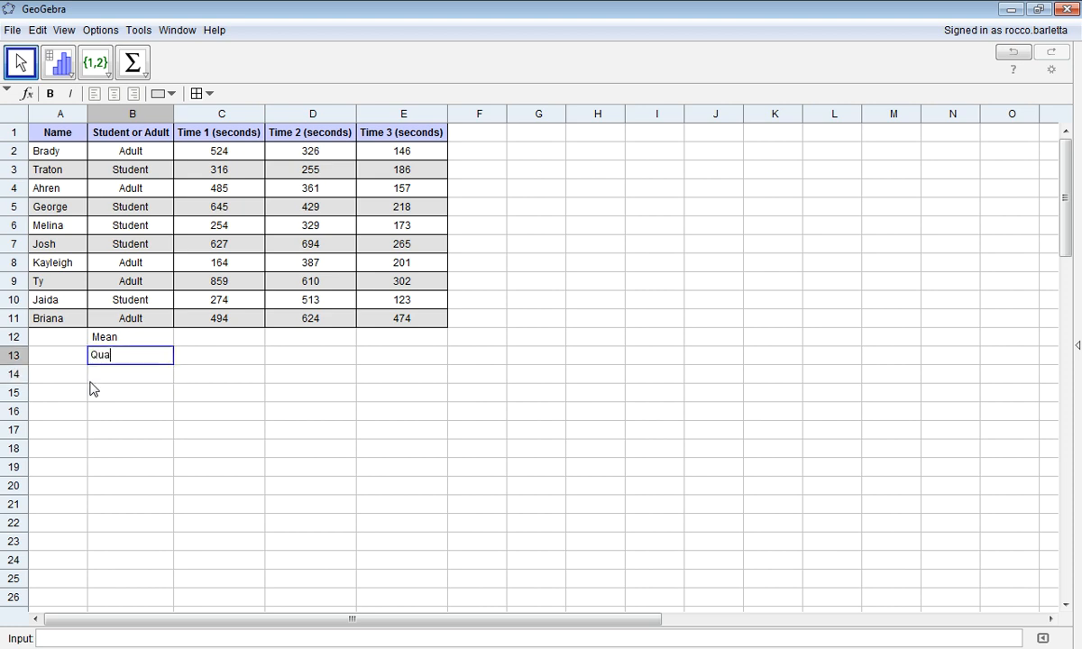
text(rtile 1)
key(Return)
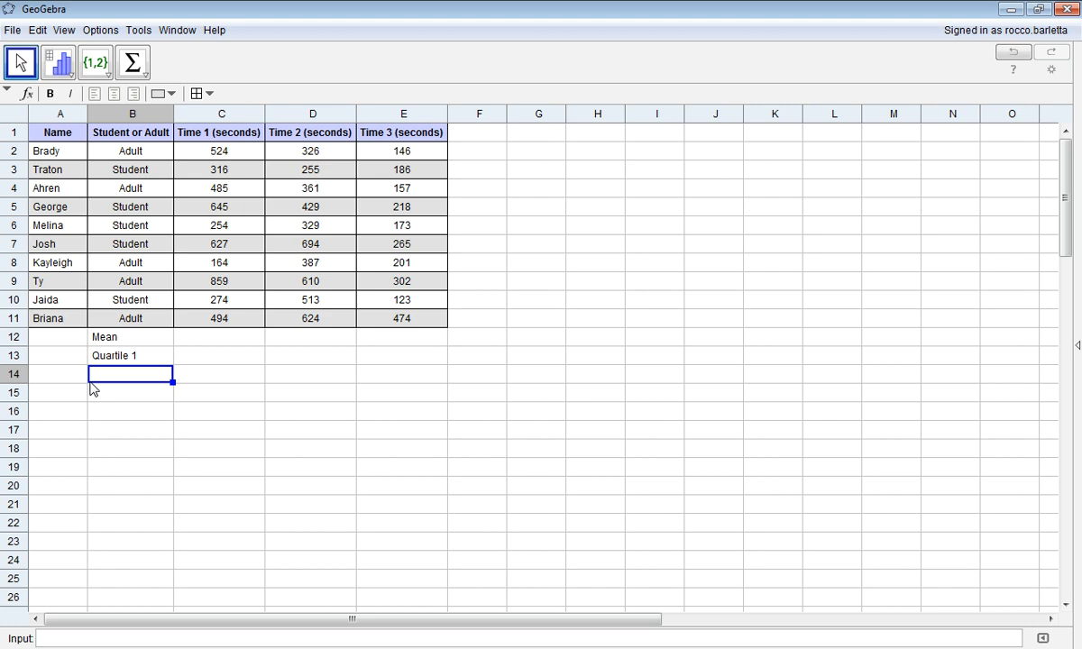
Step: Enter the row labels Median in B14 and Quartile 3 in B15
text(Median)
key(Return)
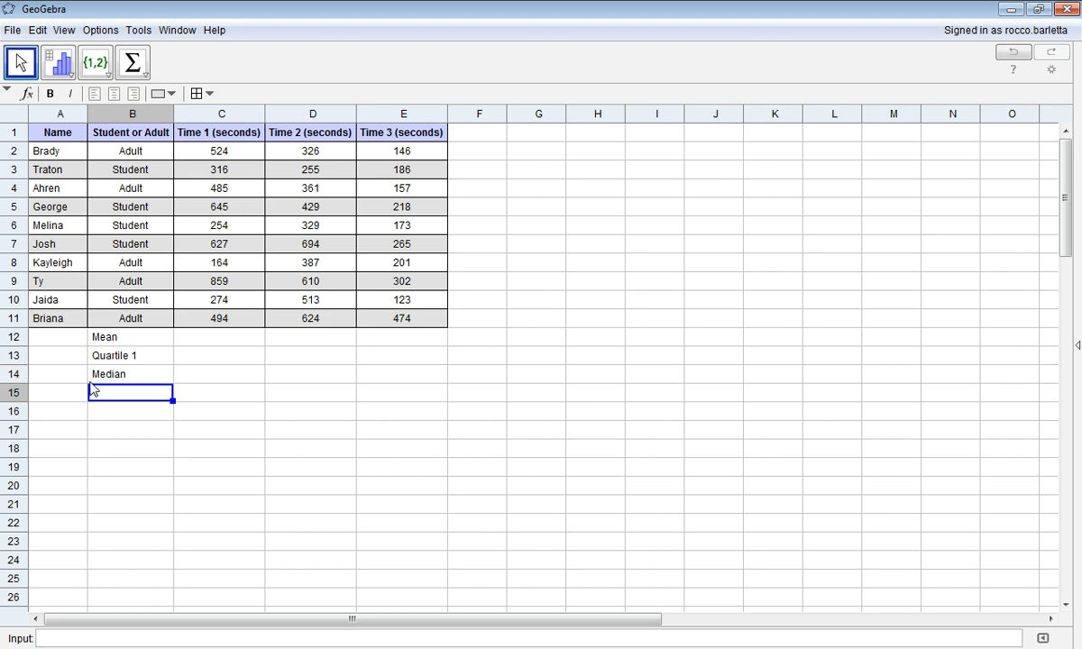
text(Quartile 3)
click(181, 430)
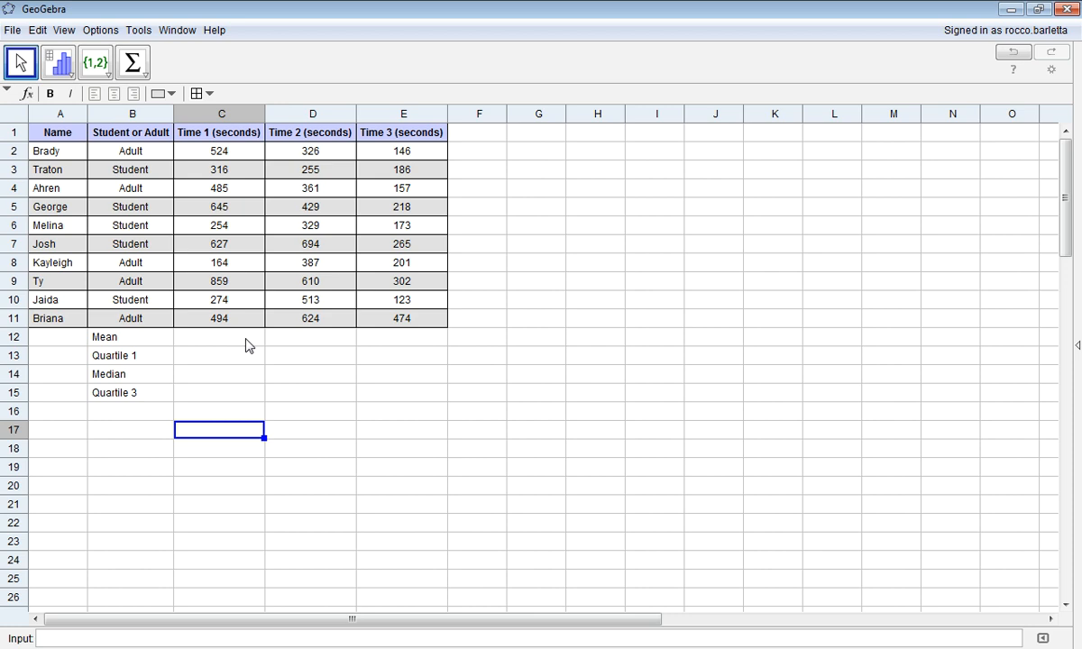
Step: Apply all cell borders to the summary rows in A12:E15
mouse_move(54, 336)
mouse_down()
mouse_move(94, 353)
mouse_move(380, 398)
mouse_up()
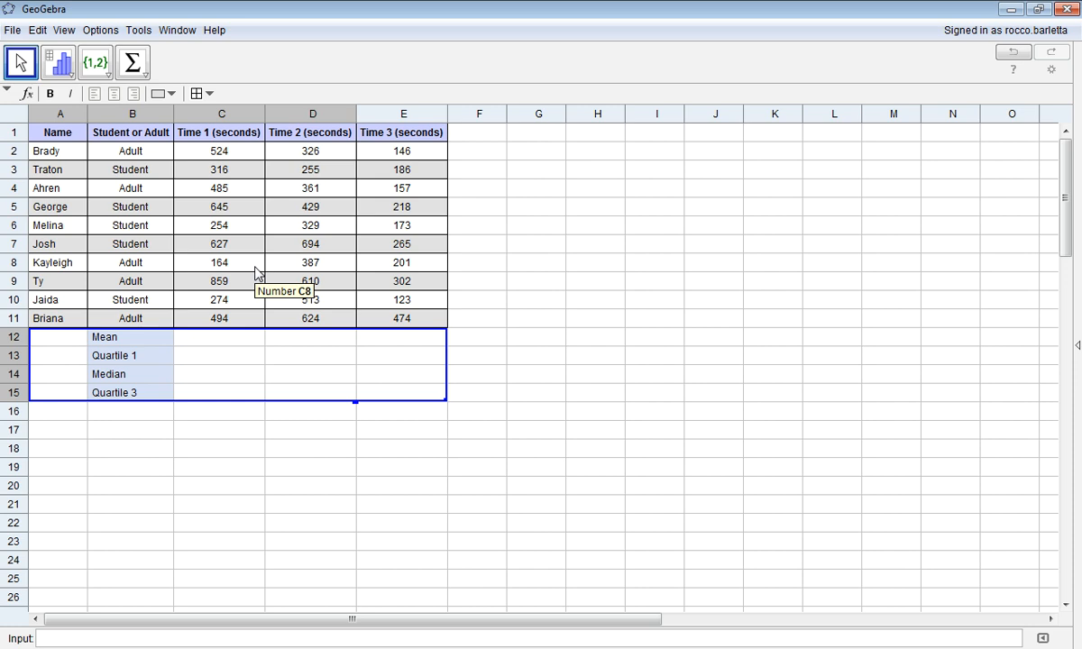
click(208, 93)
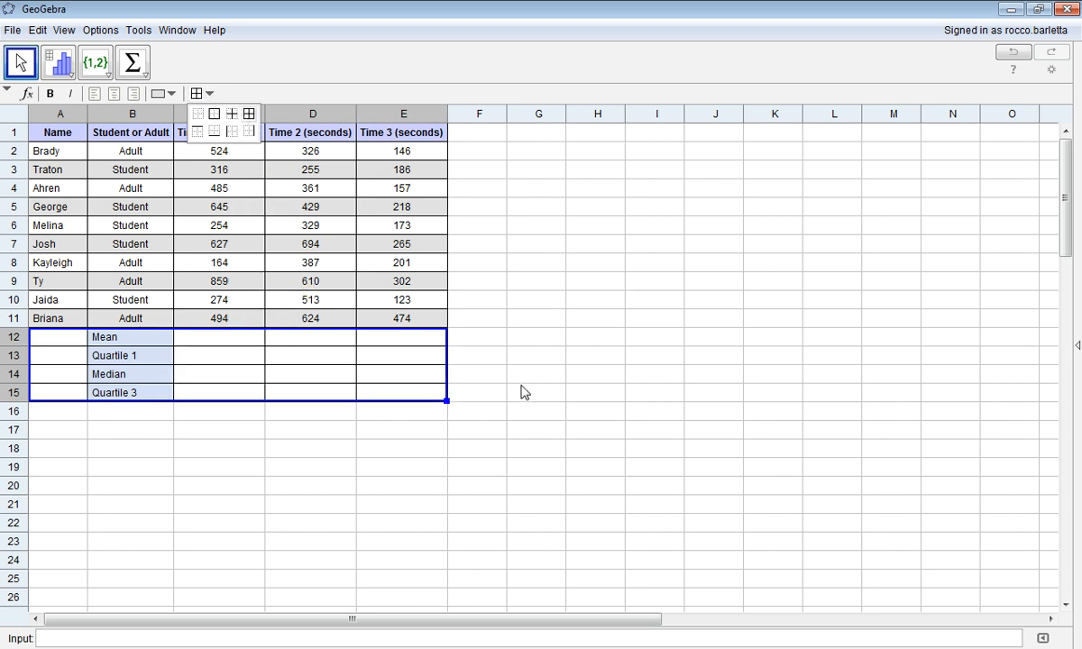
click(287, 412)
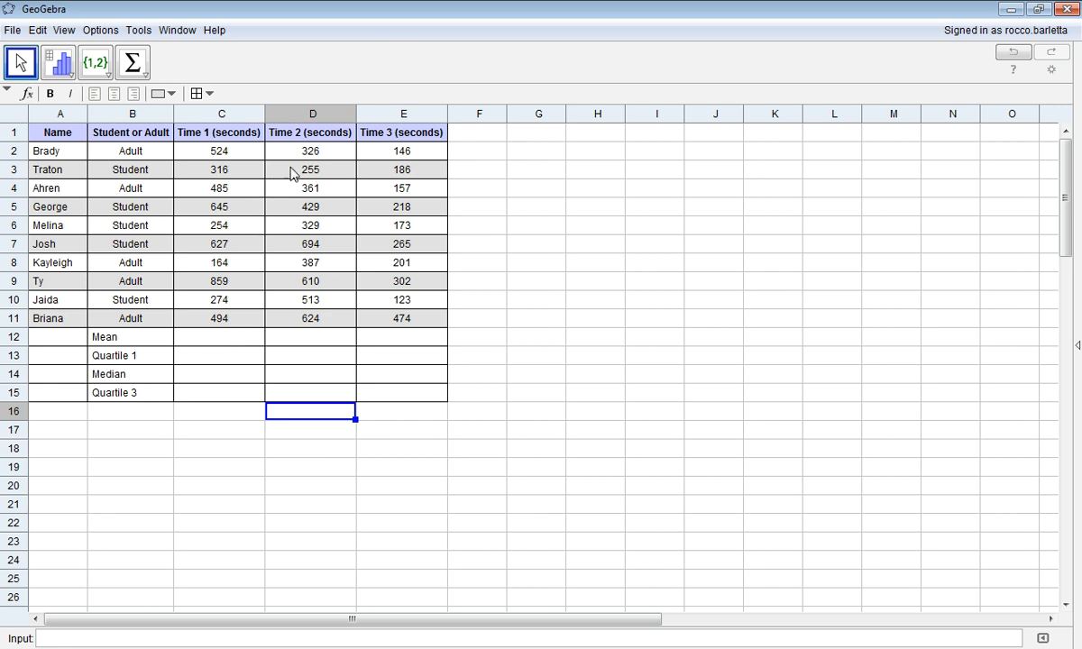
click(293, 134)
click(378, 136)
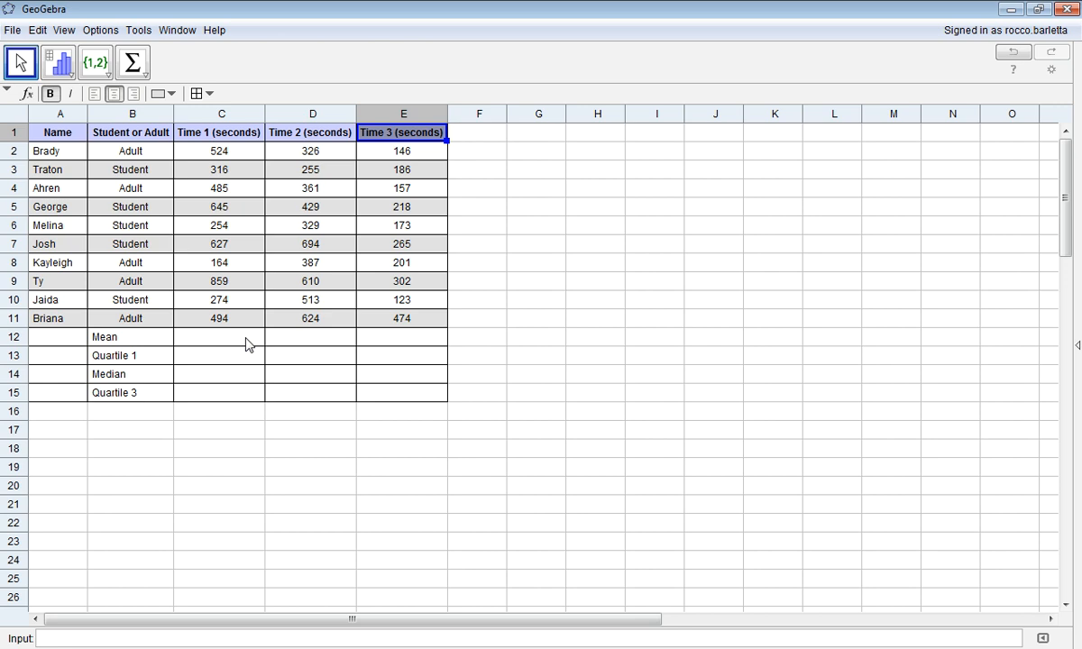
click(197, 151)
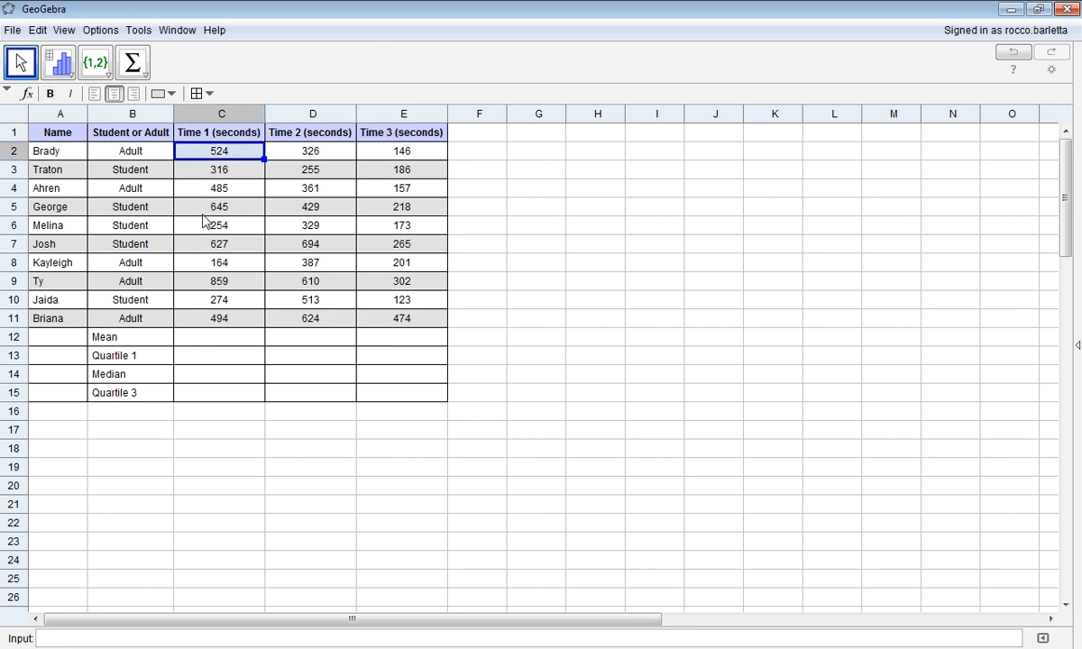
Step: Calculate the means of C2:C11, D2:D11 and E2:E11 with the Mean tool, placing them in row 12
drag(241, 159, 233, 323)
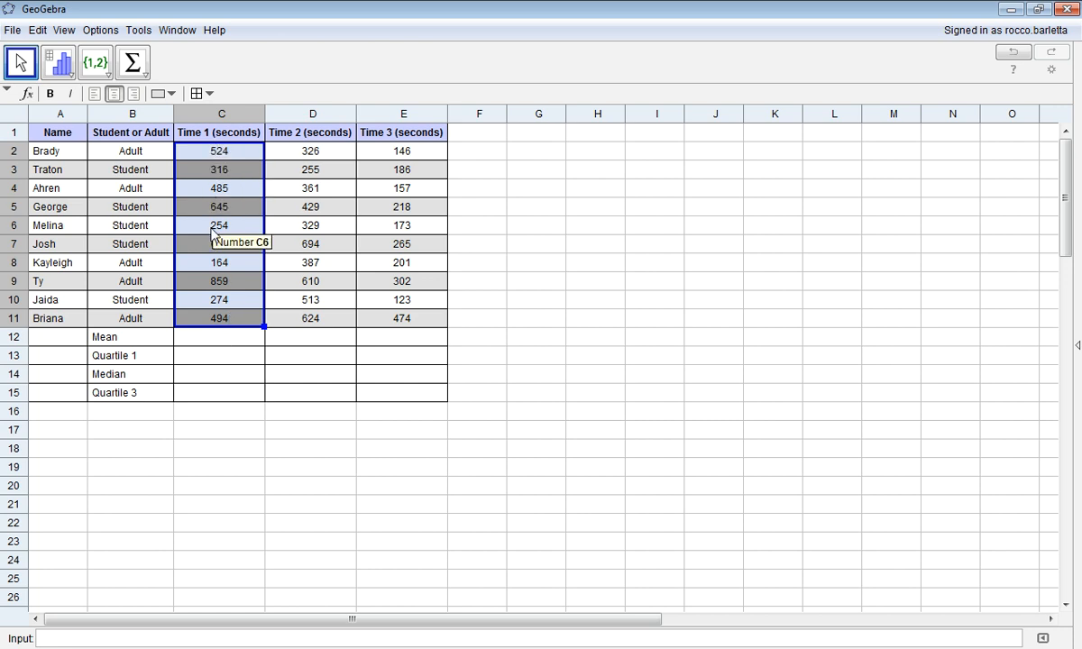
click(145, 77)
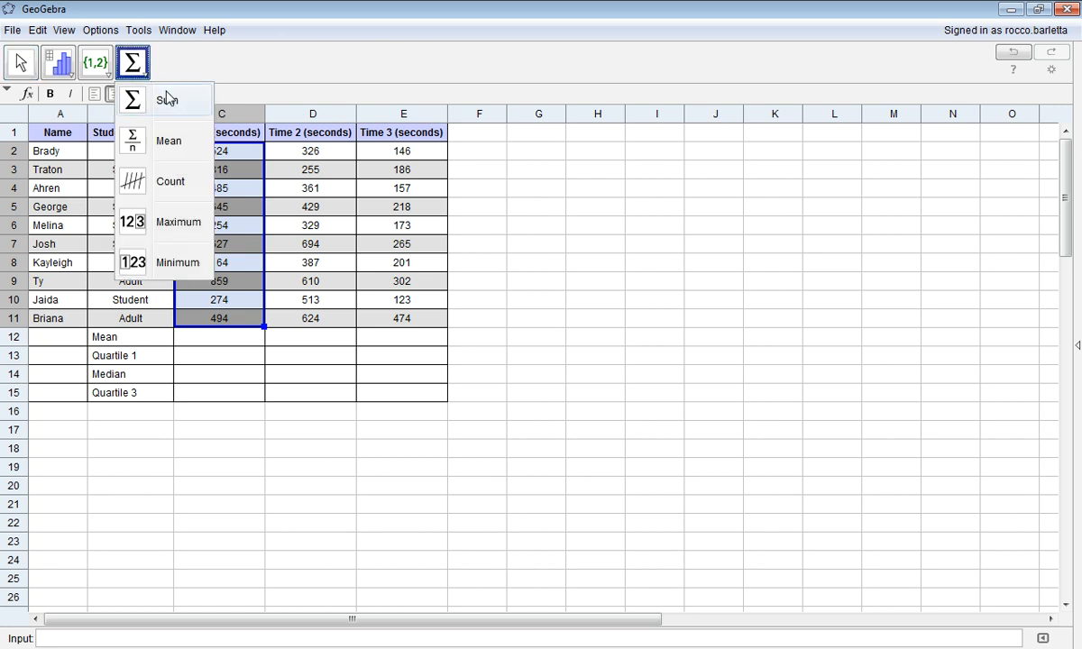
click(167, 146)
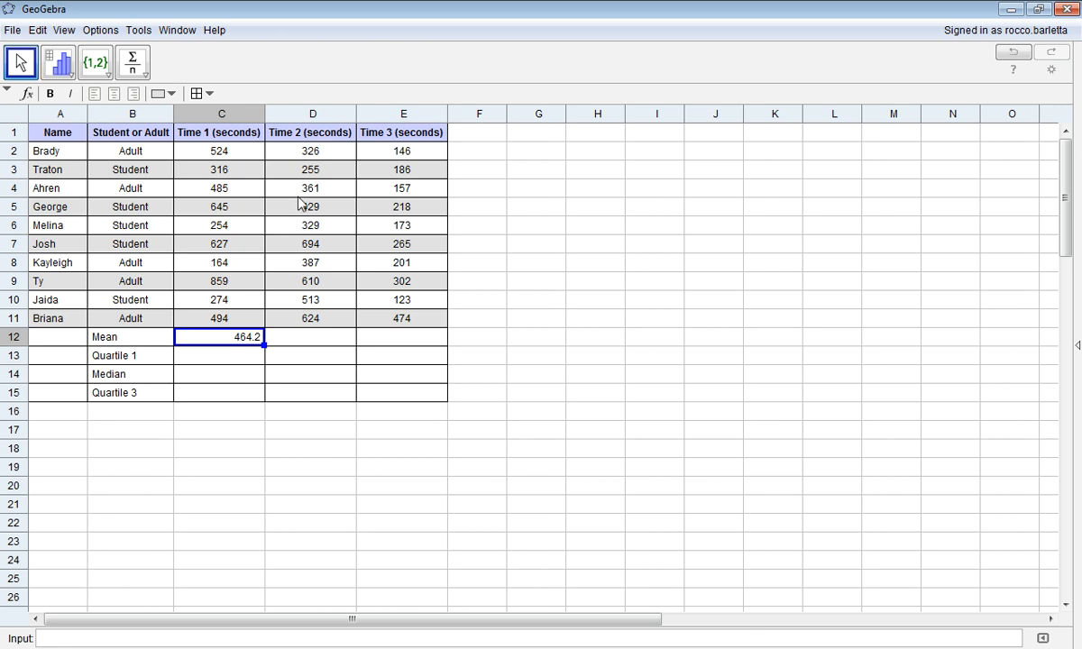
click(300, 153)
drag(300, 154, 309, 320)
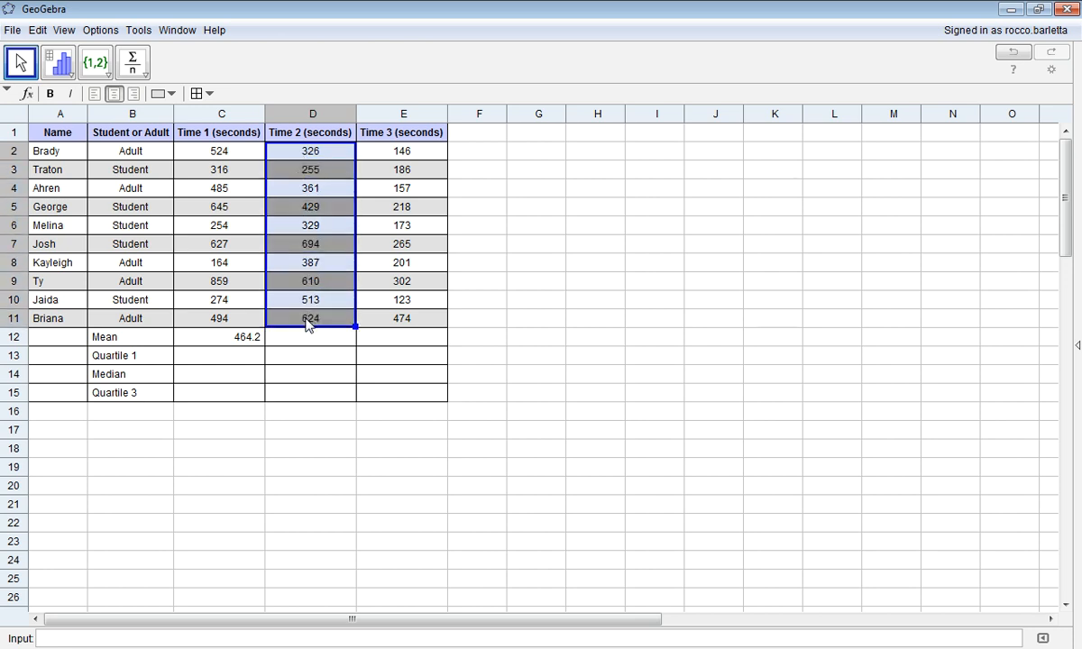
click(134, 70)
drag(402, 148, 401, 318)
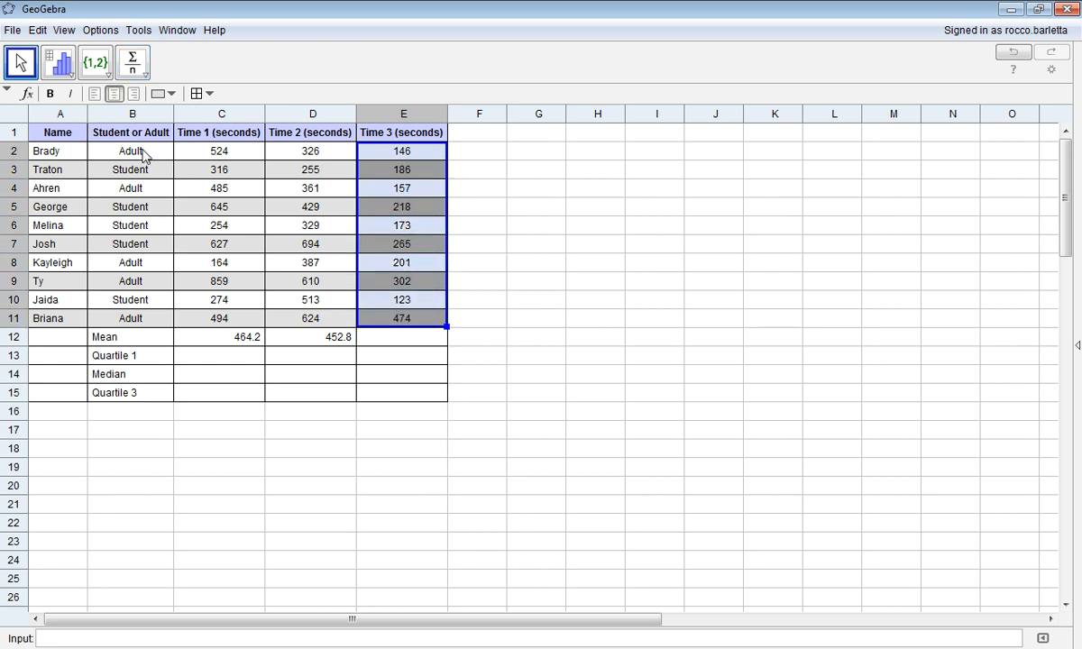
click(133, 70)
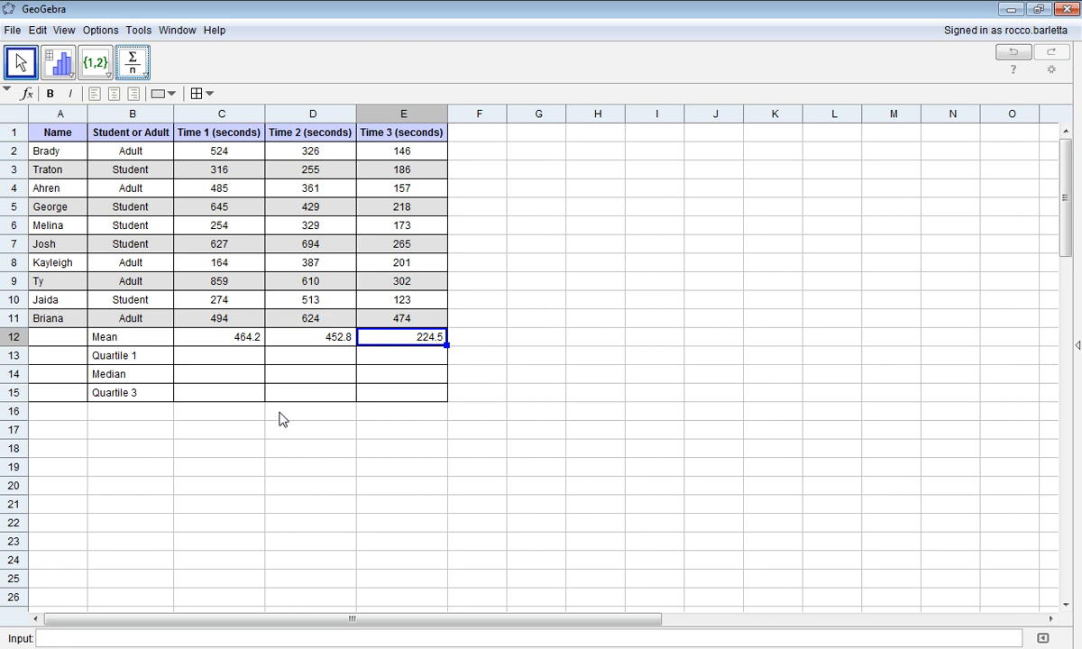
Step: Run a One Variable Analysis on the Time 1 values in C2:C11 and show its statistics
drag(213, 150, 196, 325)
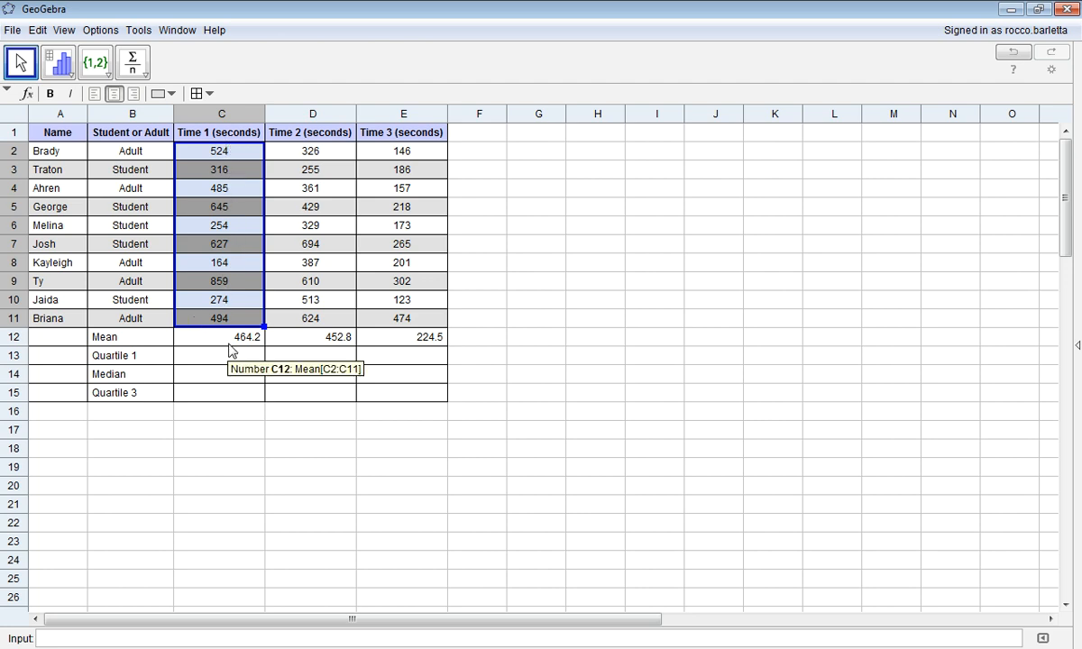
click(69, 78)
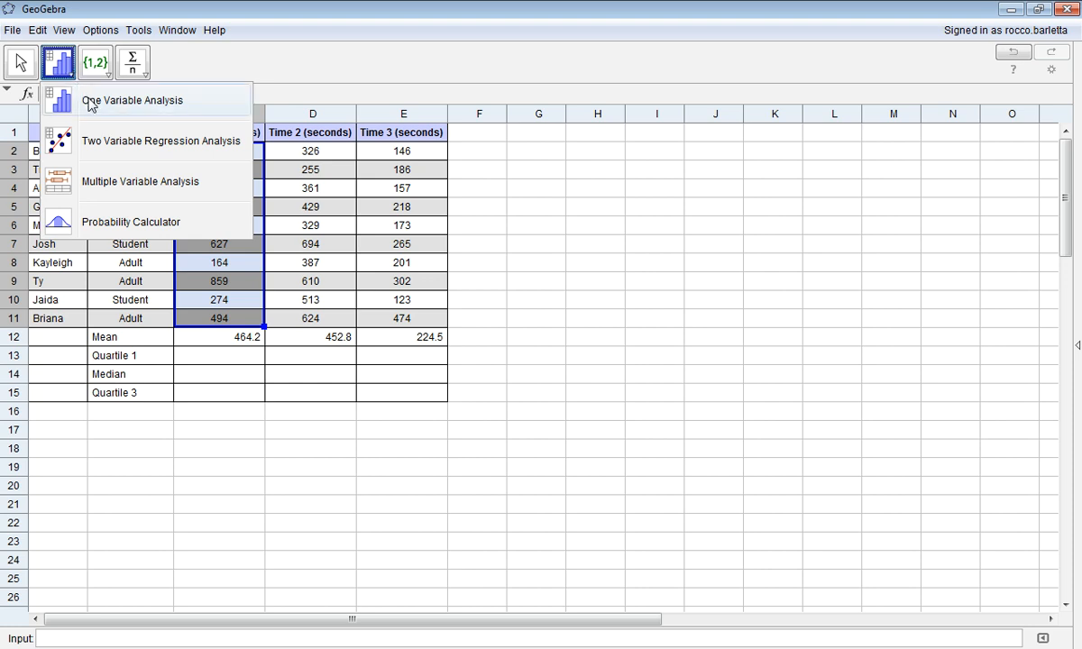
click(91, 104)
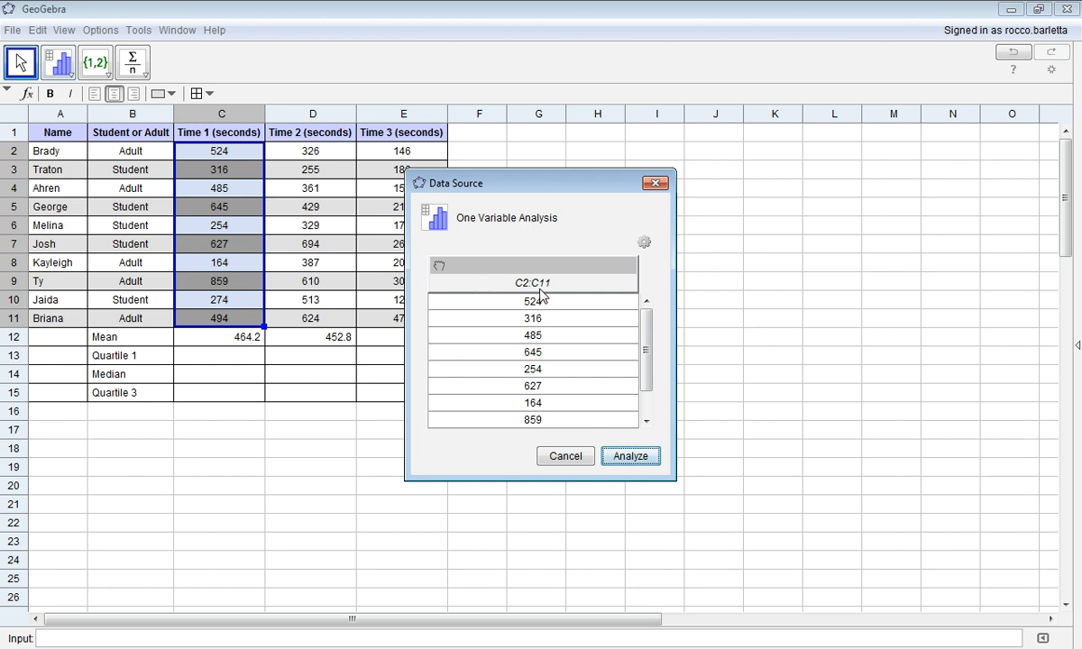
click(629, 457)
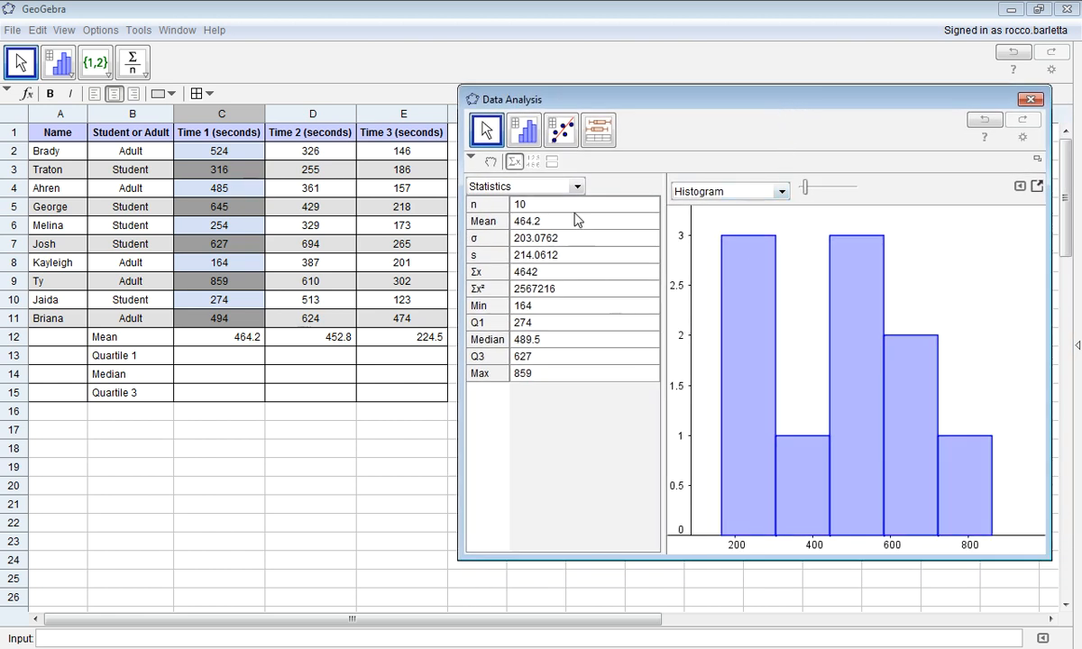
click(514, 160)
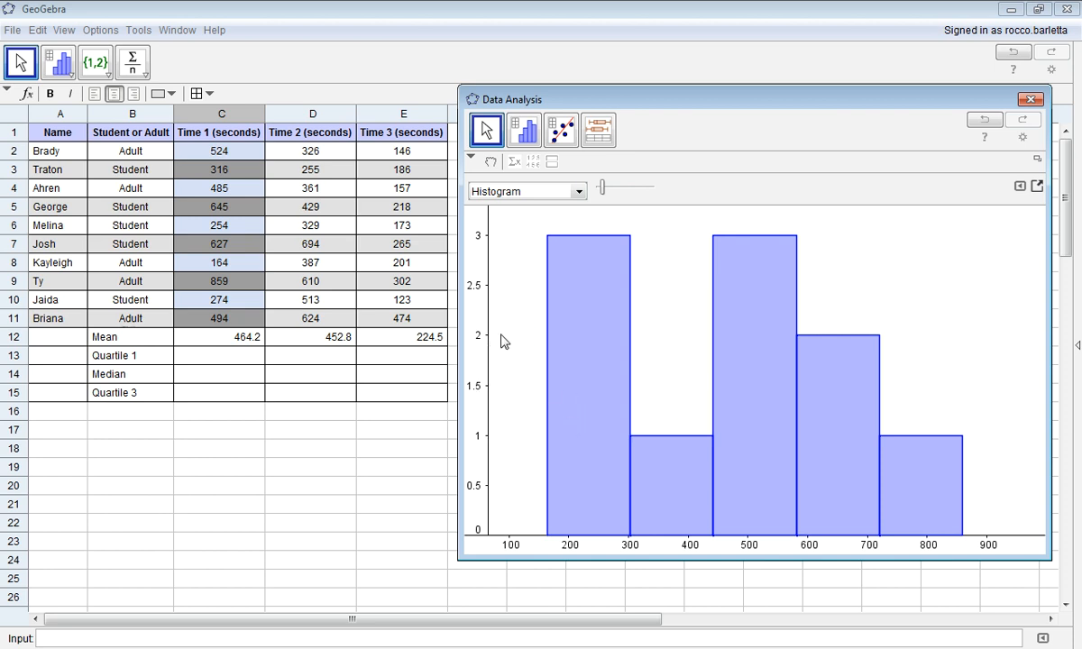
click(517, 162)
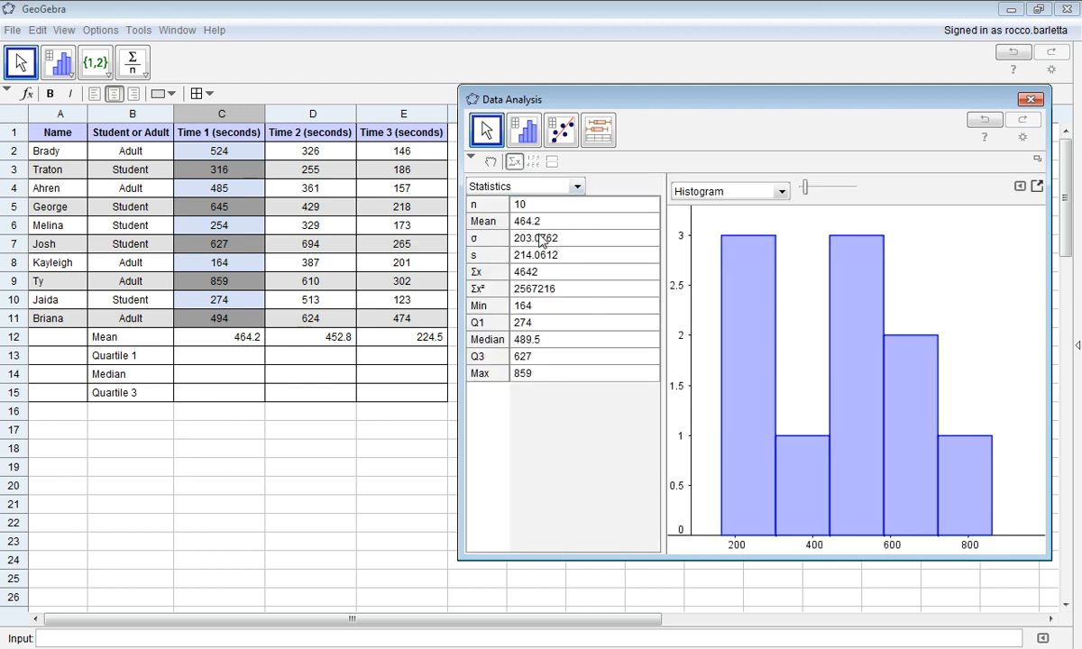
Step: Copy the Q1, Median and Q3 values from the Time 1 statistics into C13:C15 and close the analysis
click(516, 219)
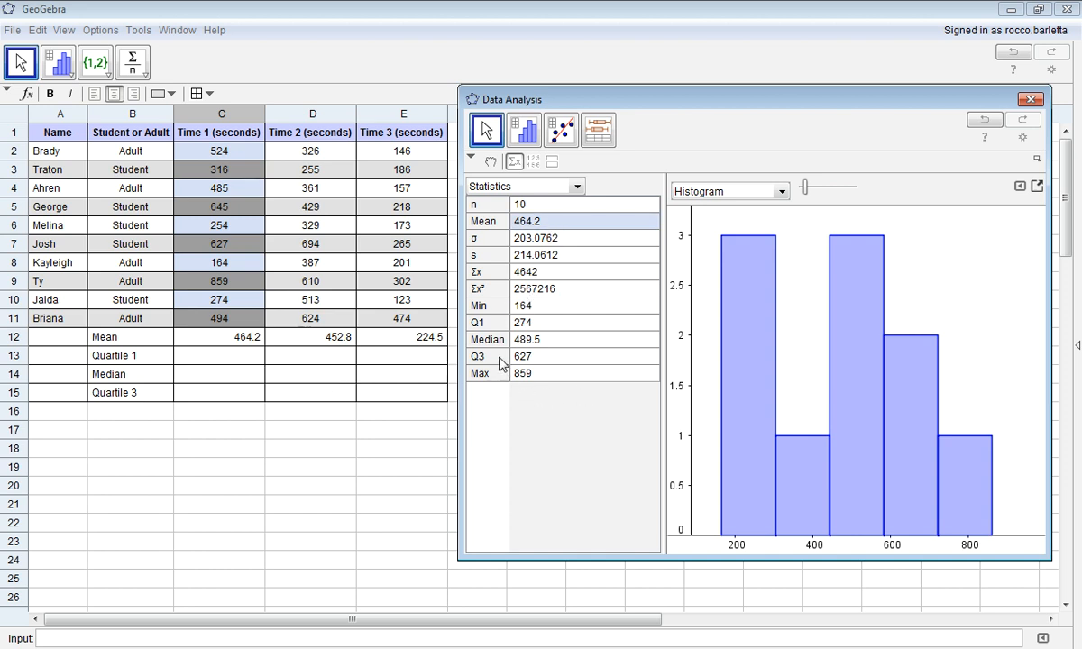
click(534, 324)
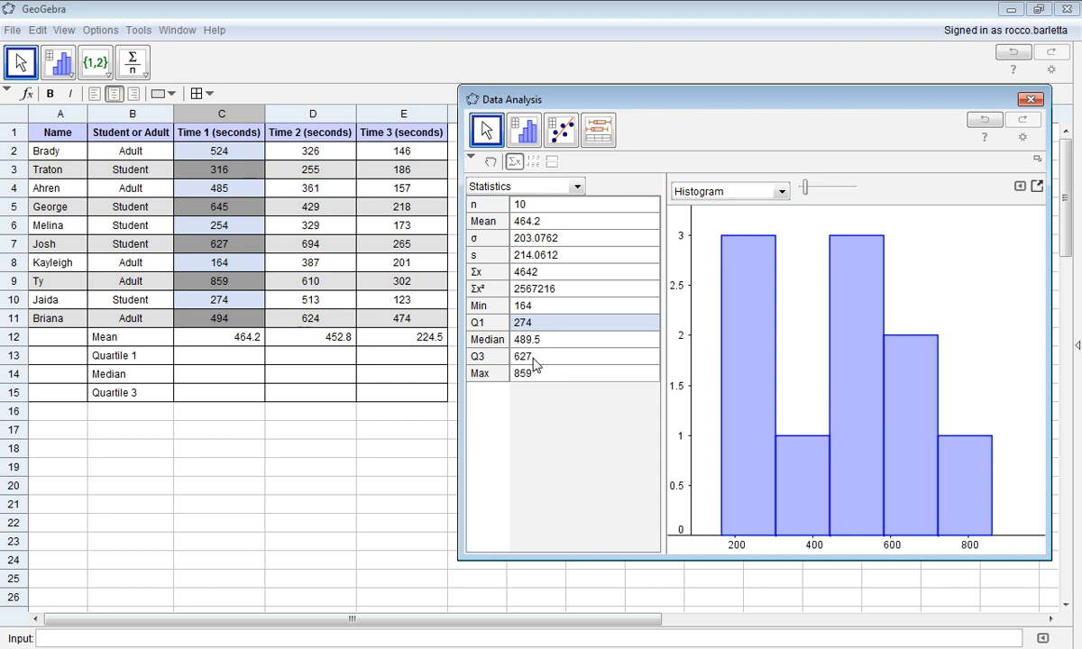
click(537, 342)
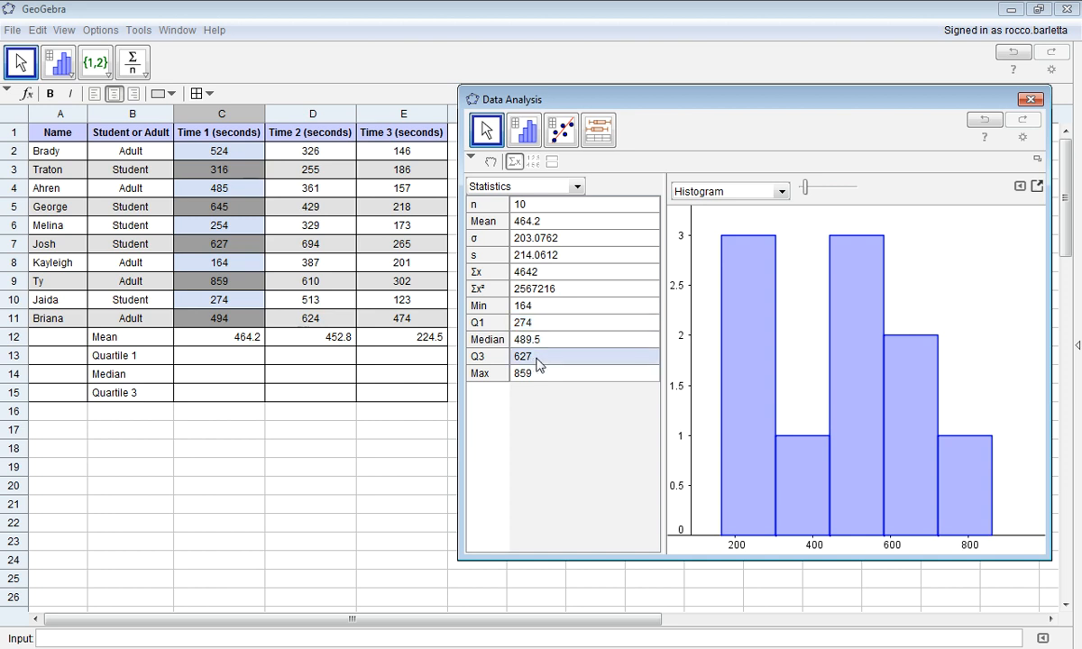
click(552, 326)
drag(552, 328, 245, 357)
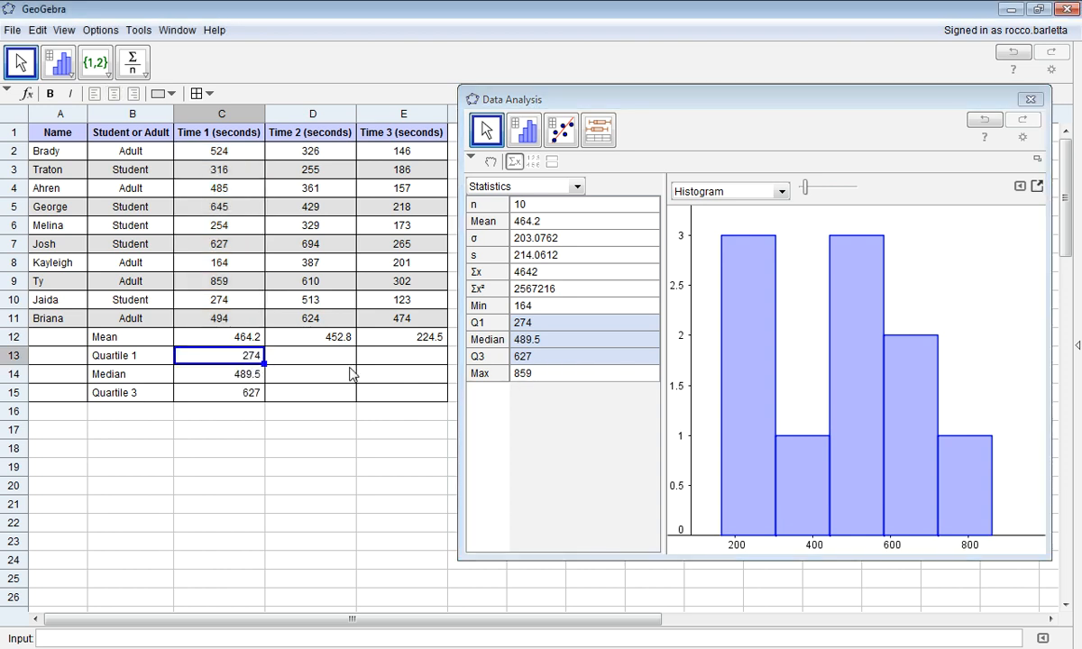
click(1030, 99)
click(326, 418)
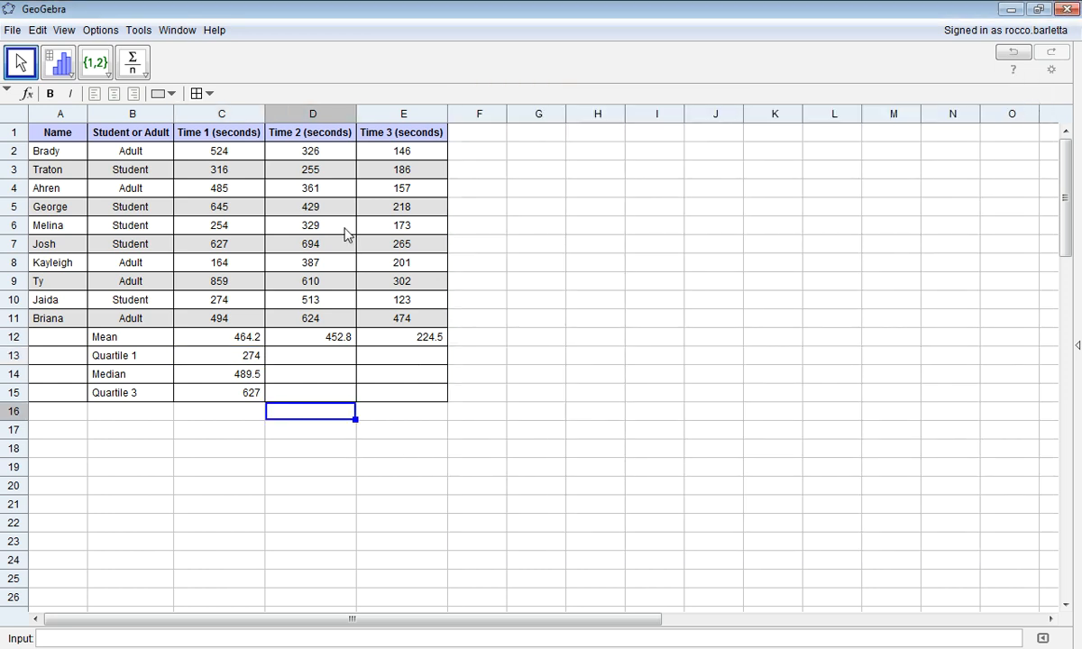
Step: Run a One Variable Analysis on the Time 2 values in D2:D11 and move its window clear of the table
drag(307, 151, 306, 327)
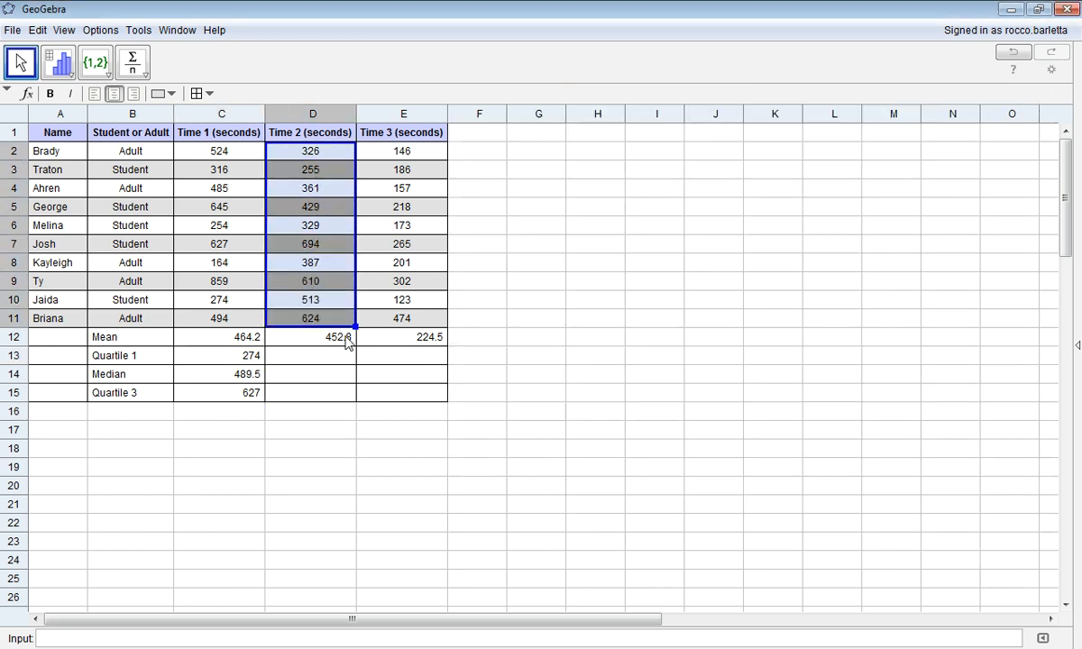
click(60, 62)
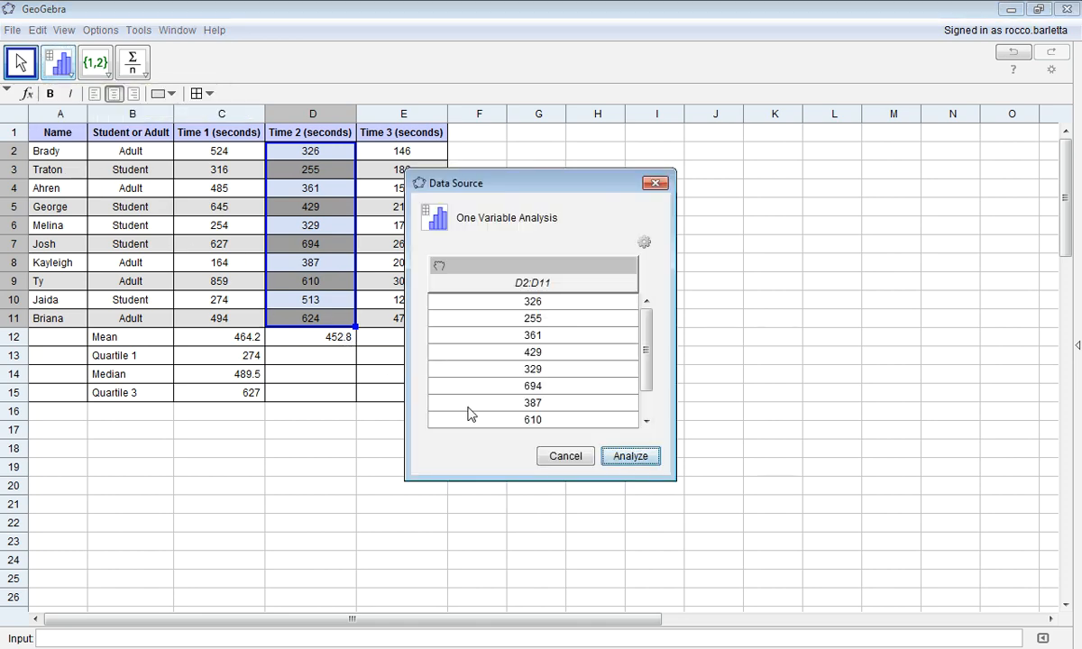
click(631, 456)
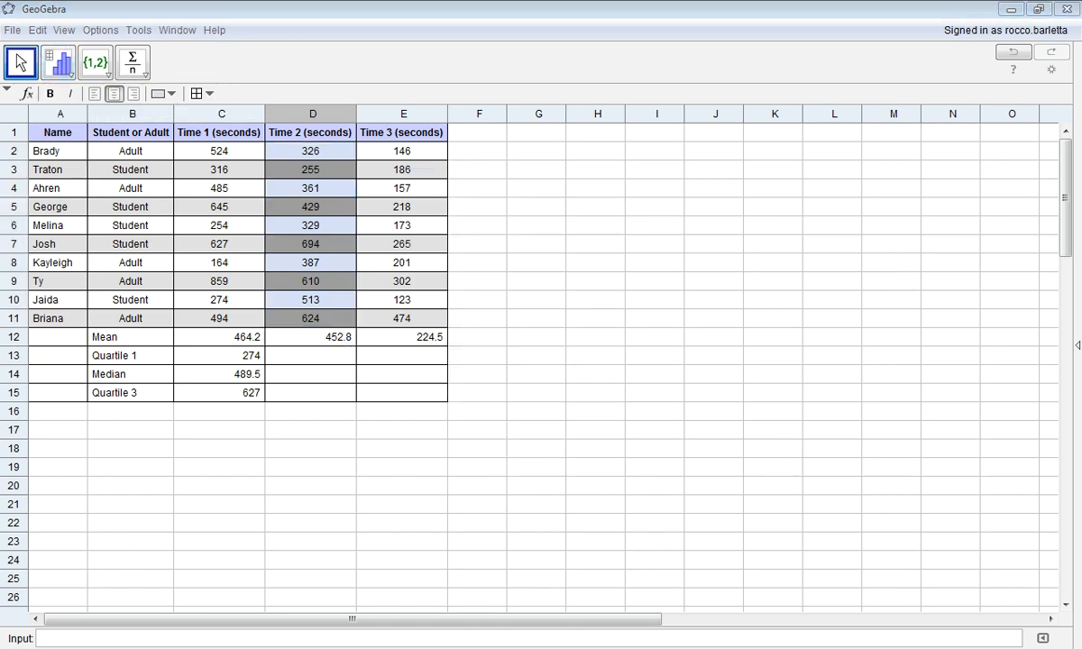
drag(760, 232, 915, 126)
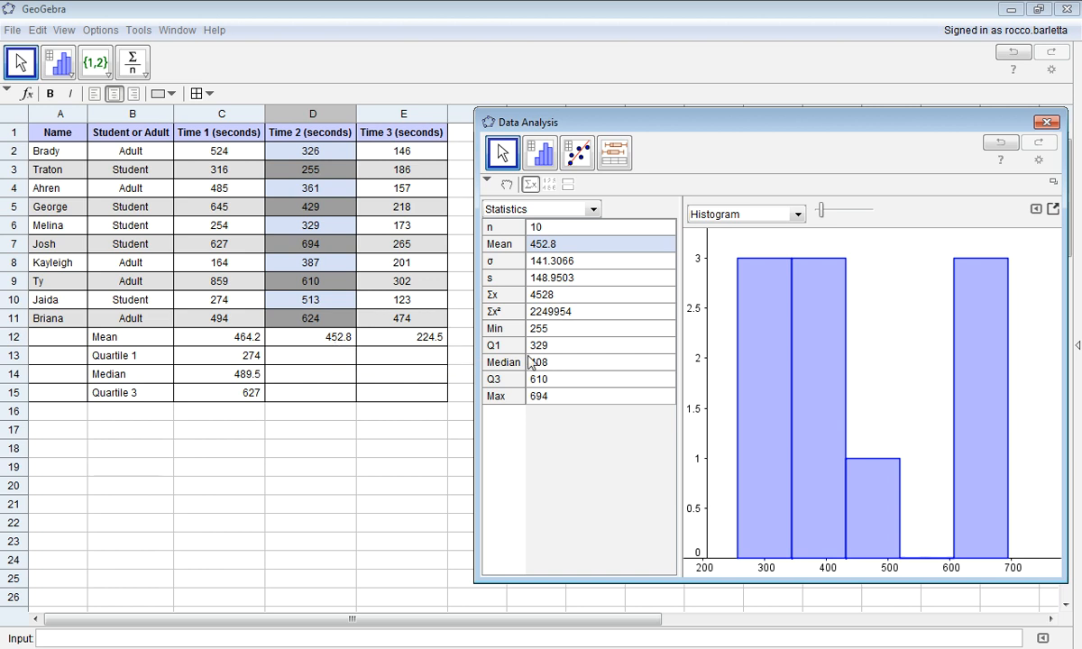
Step: Copy the Q1, Median and Q3 values from the Time 2 statistics into D13:D15 and close the analysis
drag(554, 350, 565, 383)
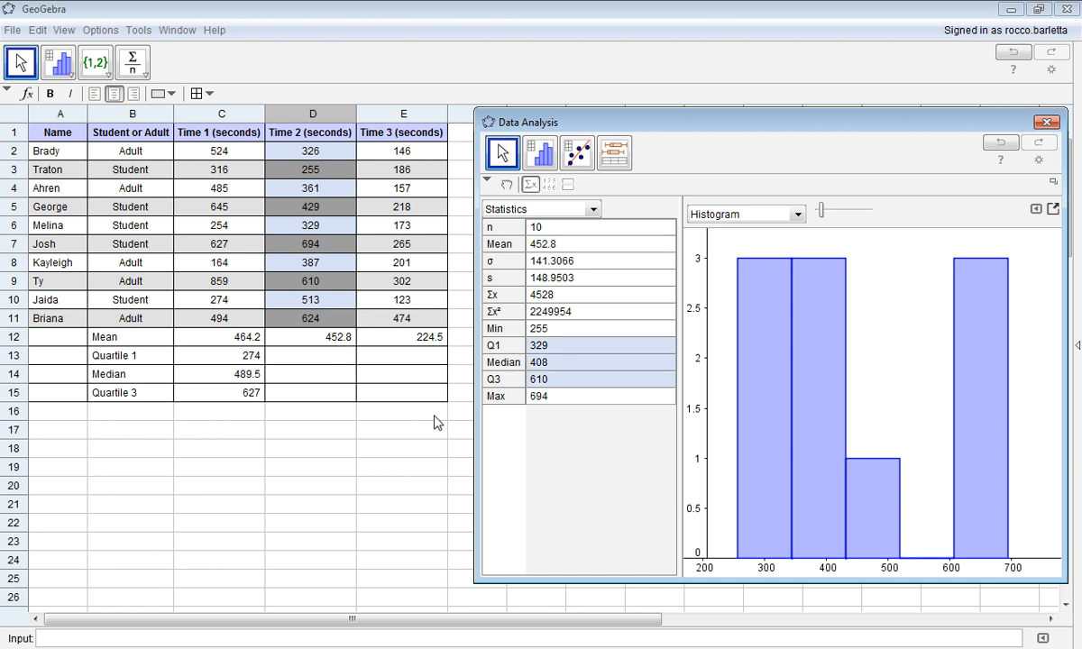
drag(332, 383, 311, 358)
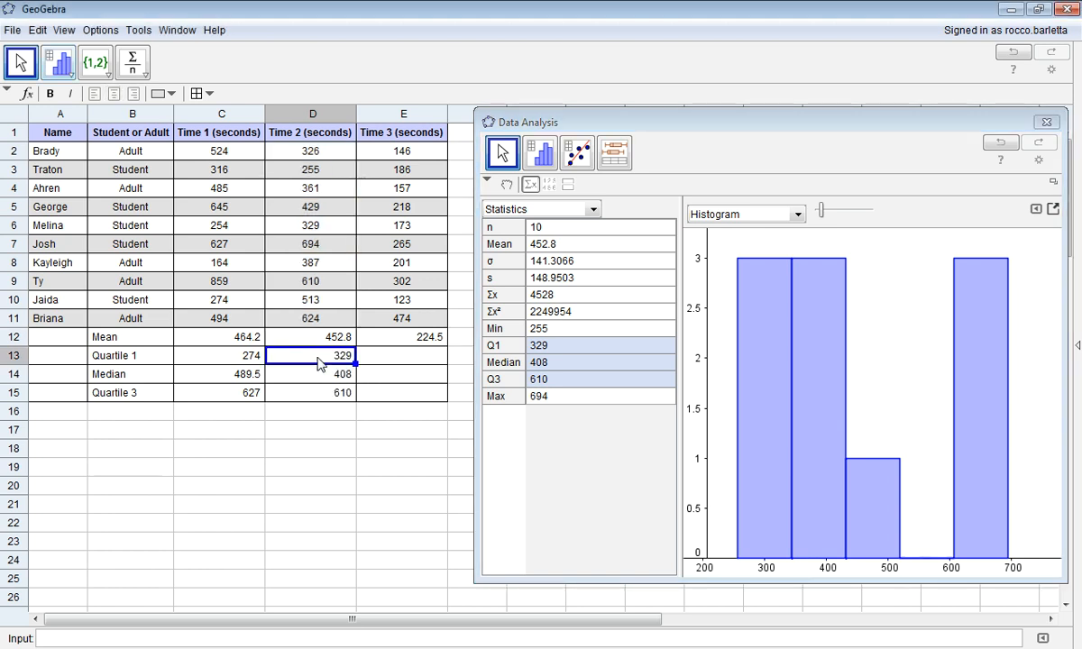
click(1045, 122)
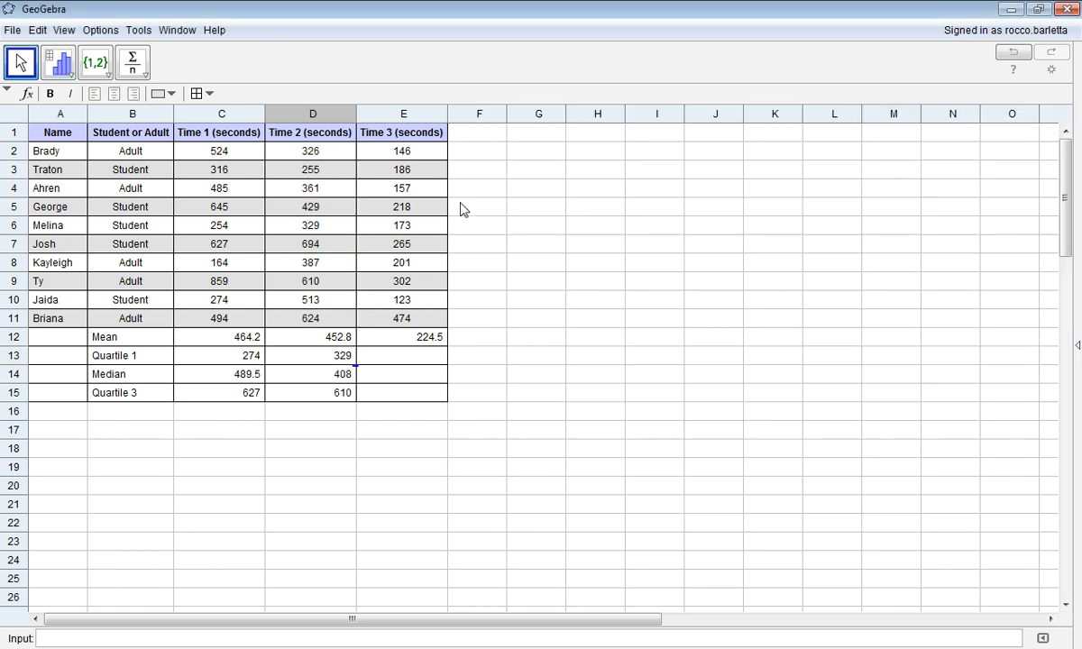
Step: Run a One Variable Analysis on the Time 3 values in E2:E11
drag(425, 155, 424, 317)
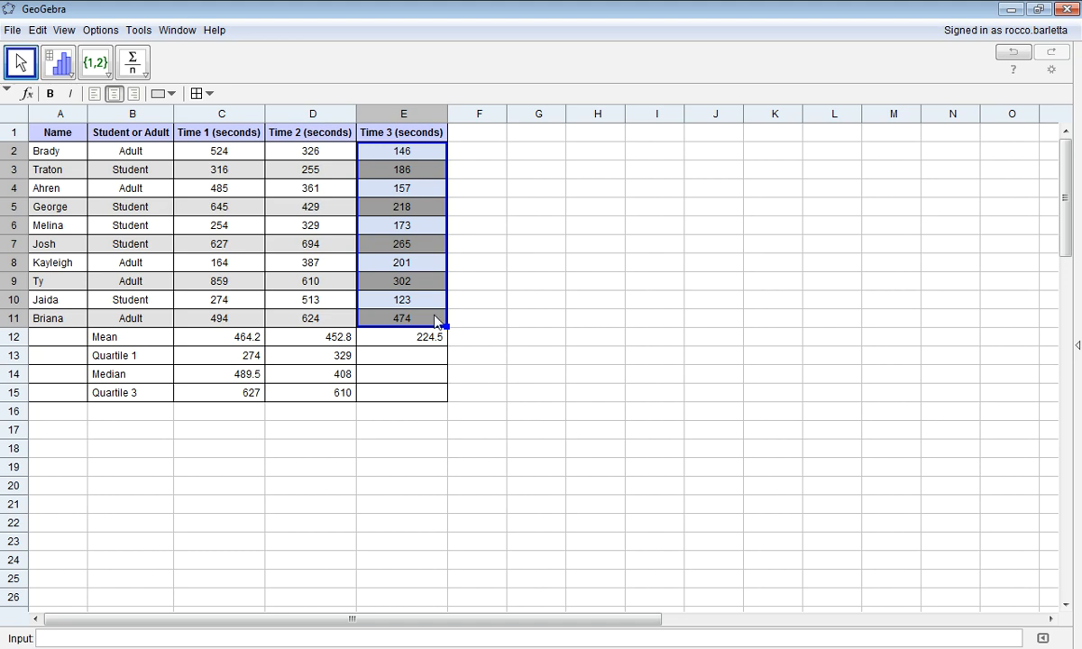
click(58, 62)
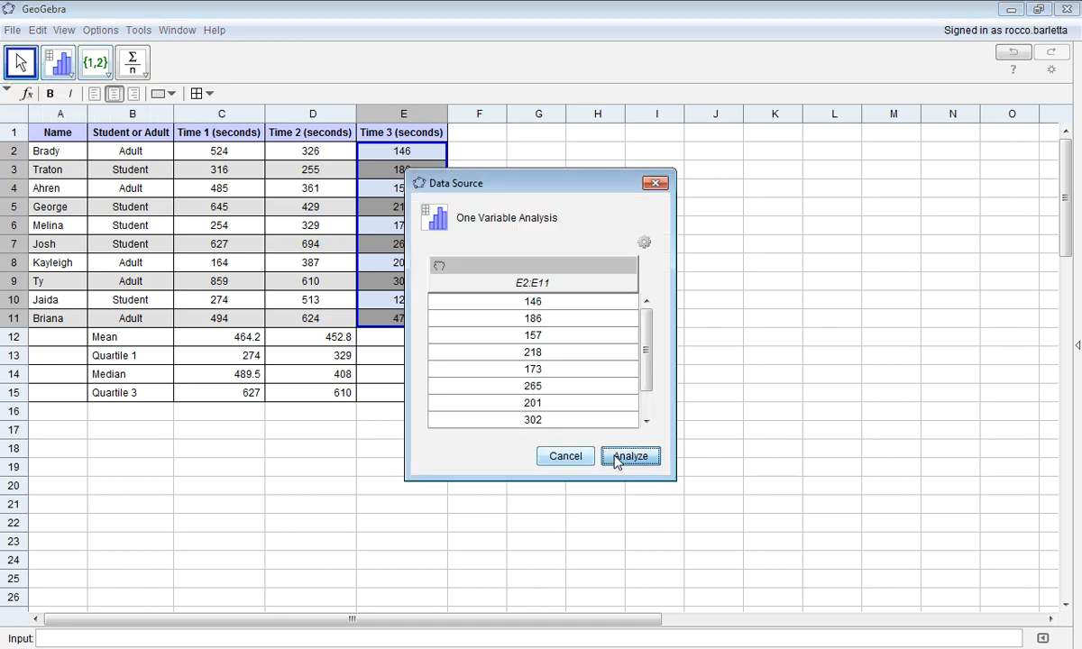
click(620, 455)
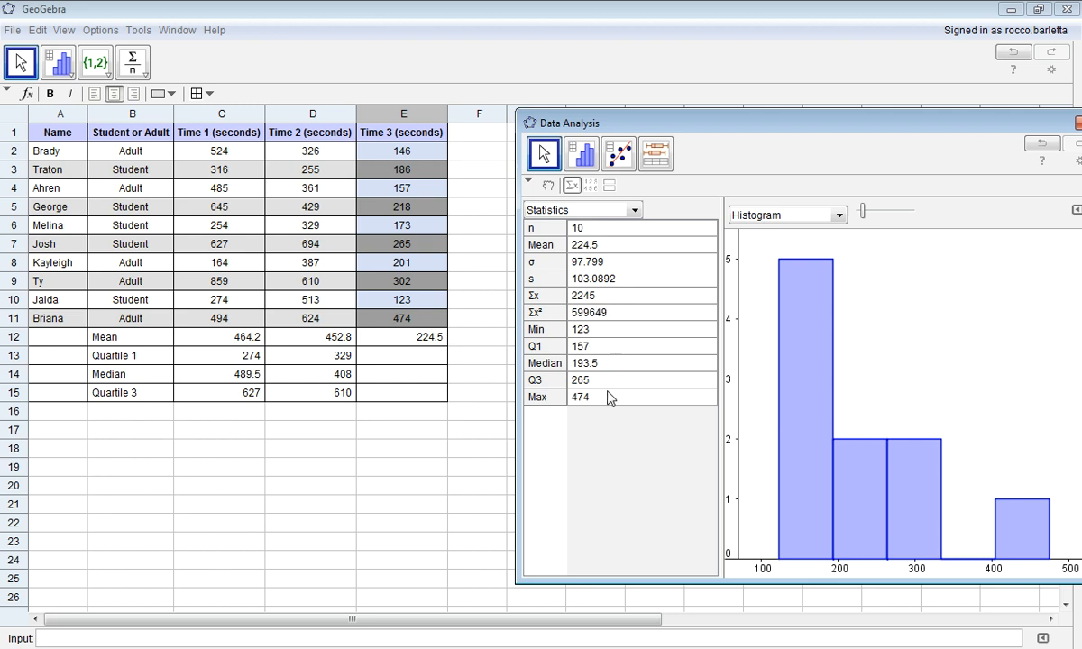
Step: Copy the Q1, Median and Q3 values from the Time 3 statistics into E13:E15 and close the analysis
drag(587, 352, 587, 381)
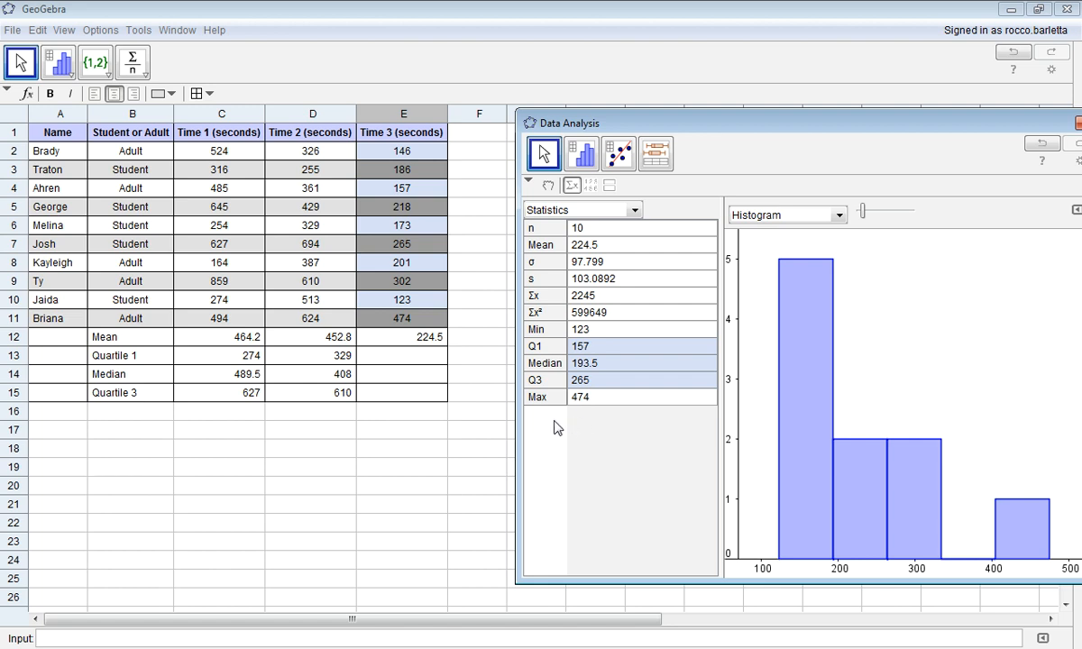
click(414, 358)
text(157 193.5 265)
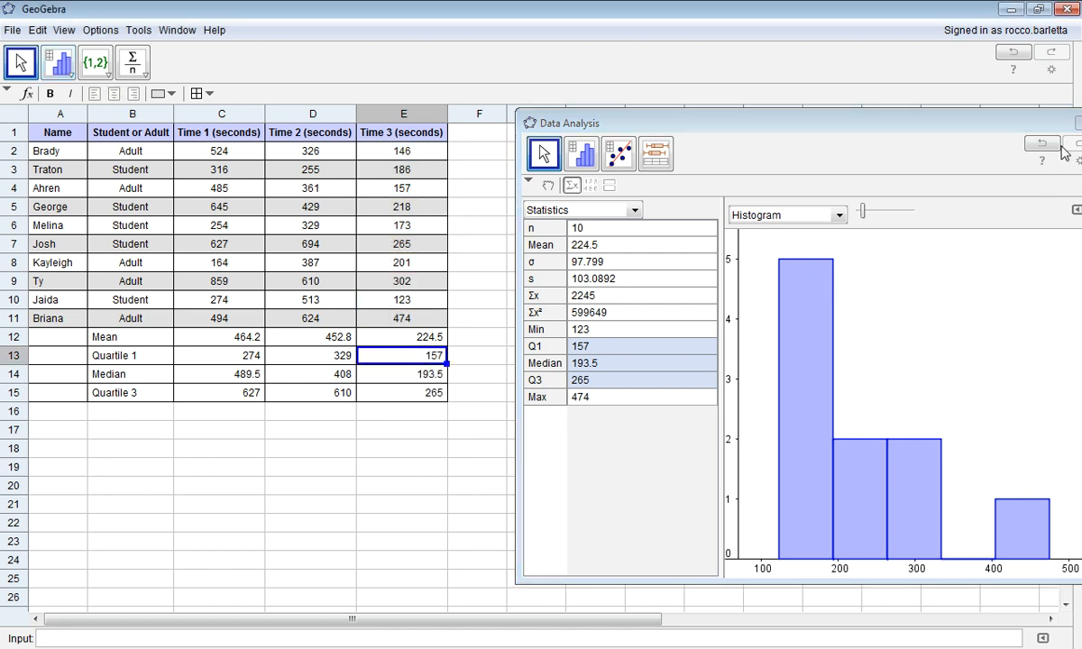
click(981, 127)
click(1000, 121)
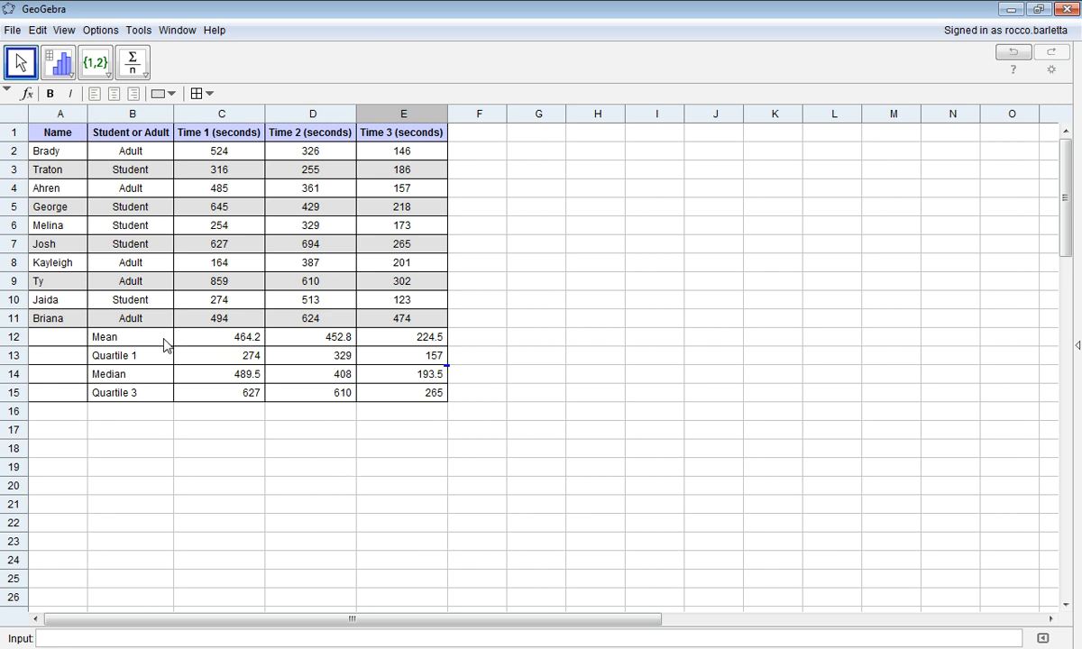
Step: Center the summary labels and values in B12:E15 and make them bold
drag(142, 340, 370, 390)
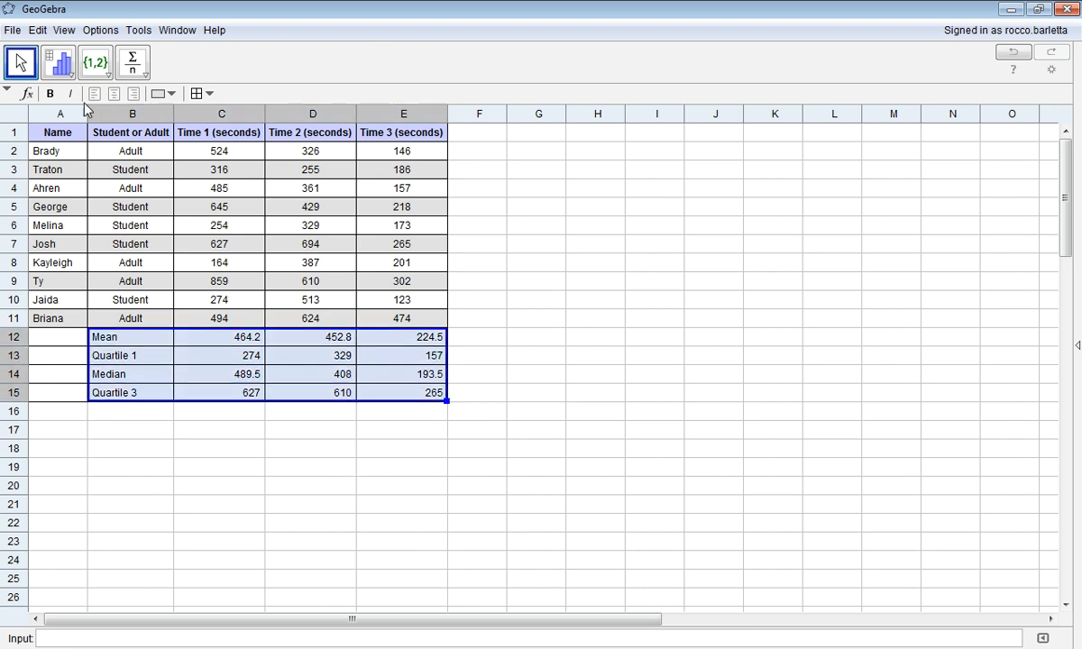
click(115, 95)
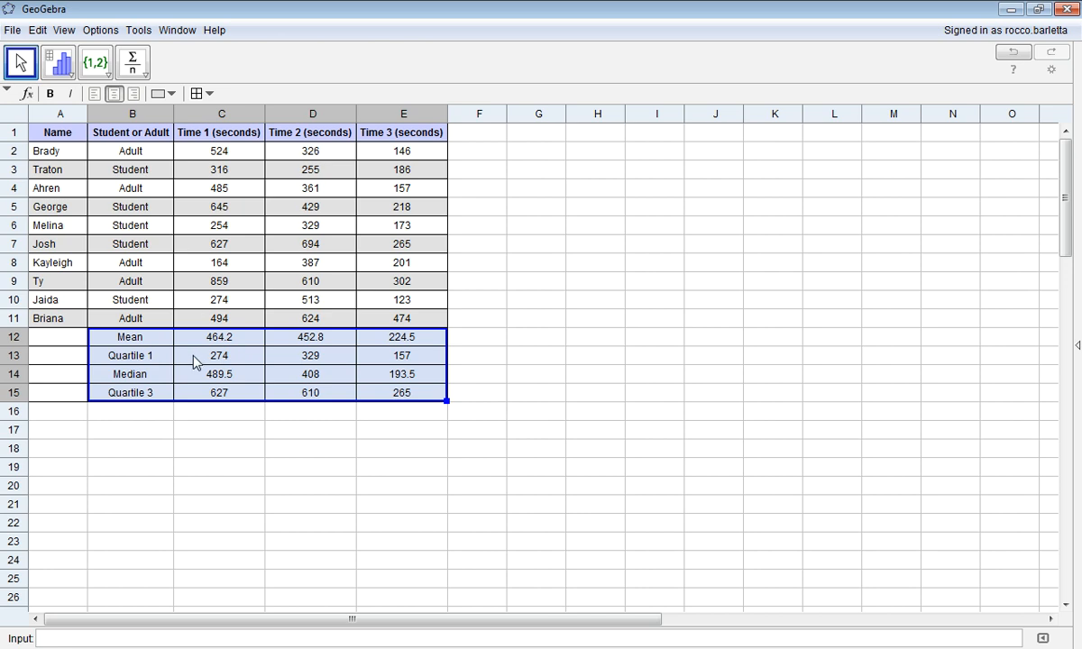
click(52, 95)
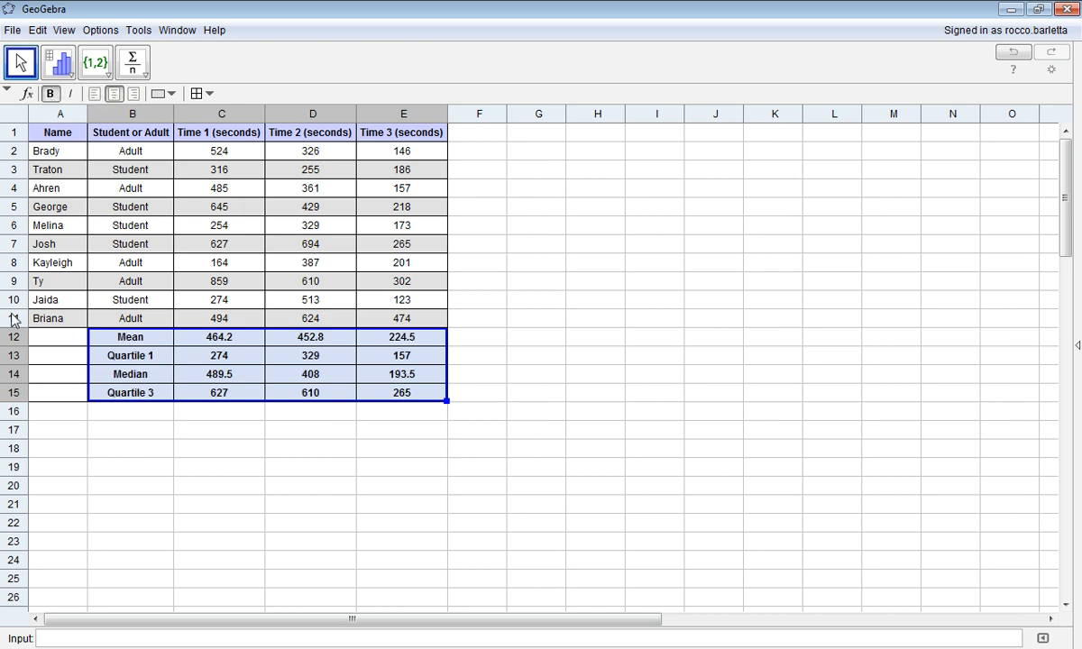
click(315, 433)
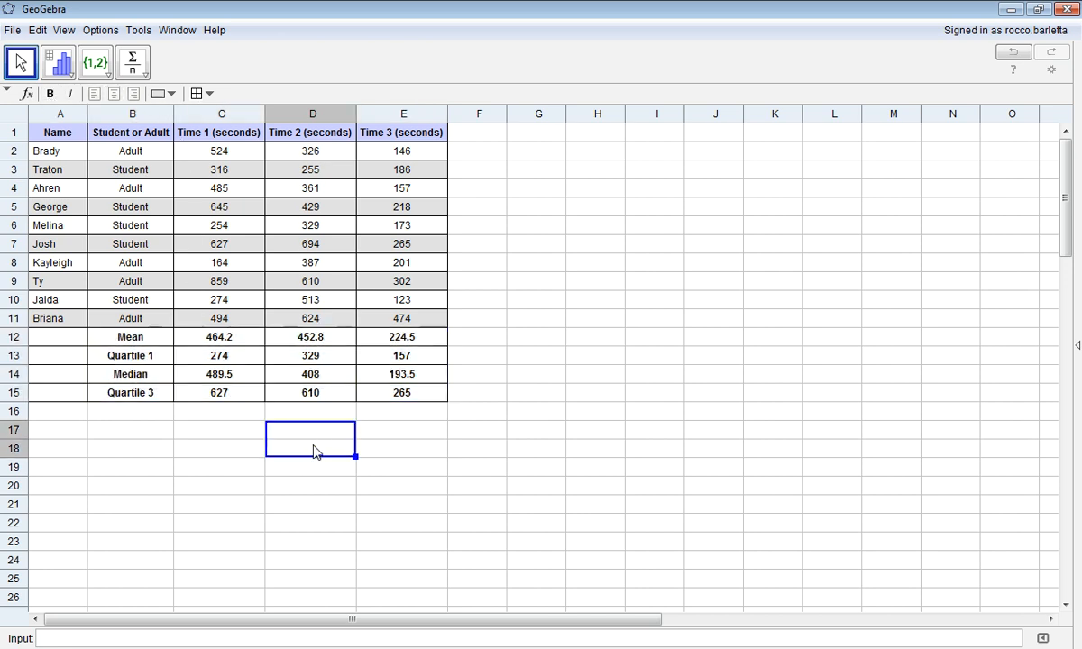
Step: Fill the summary values in C12:E15 with the same light purple background as the header row
drag(206, 334, 394, 389)
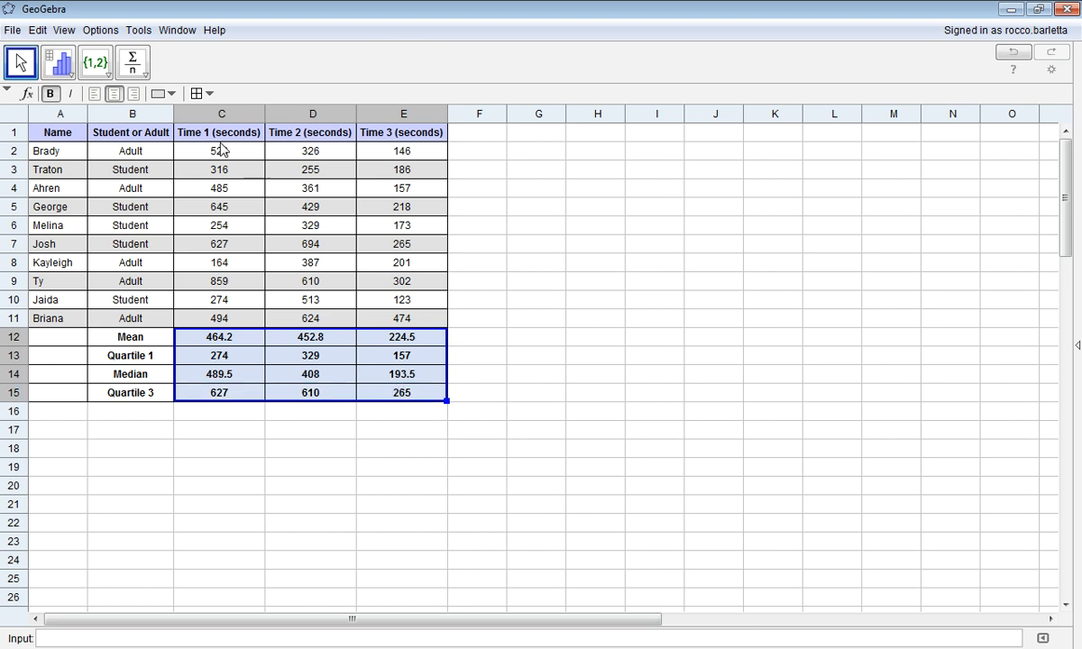
click(159, 94)
click(164, 95)
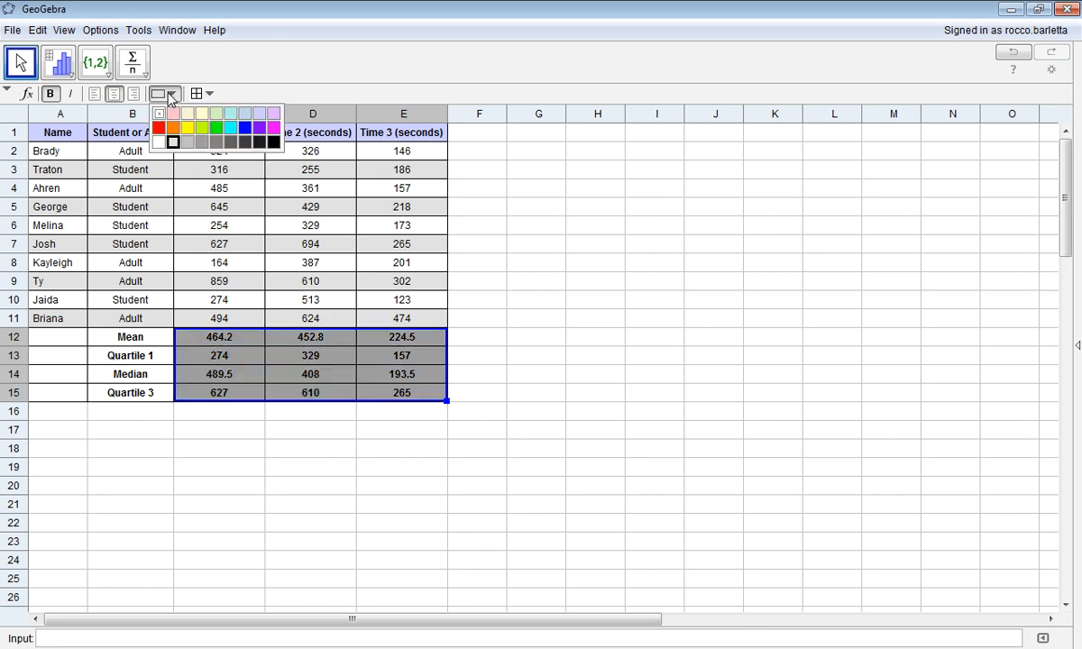
click(261, 115)
click(460, 413)
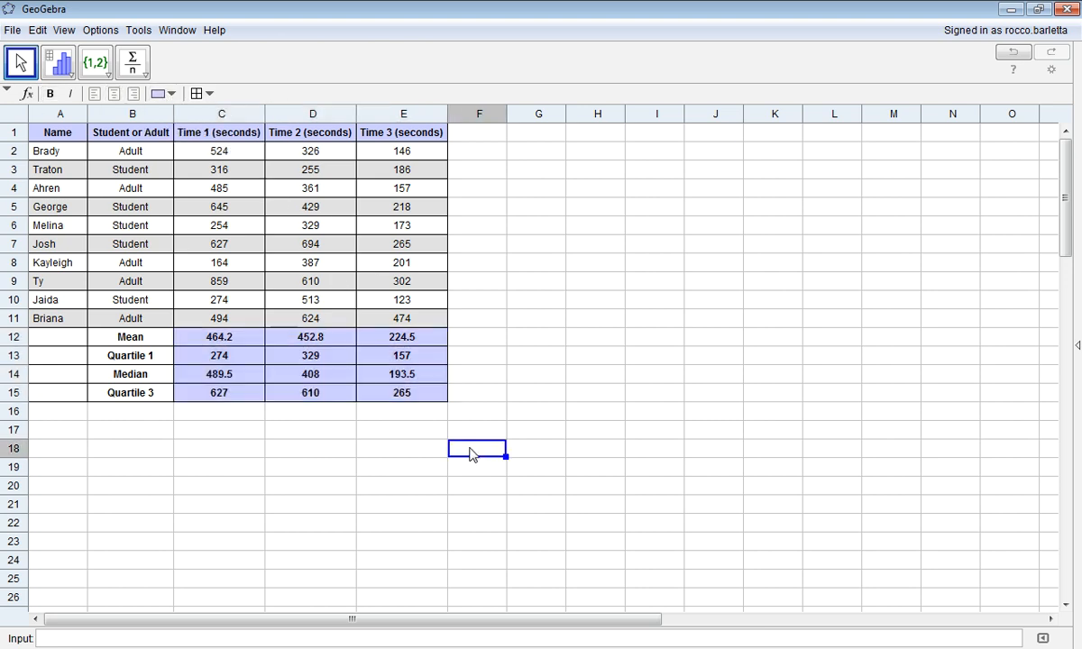
Step: Fill the summary label cells A12:B15 with a black background
click(59, 337)
drag(72, 341, 106, 386)
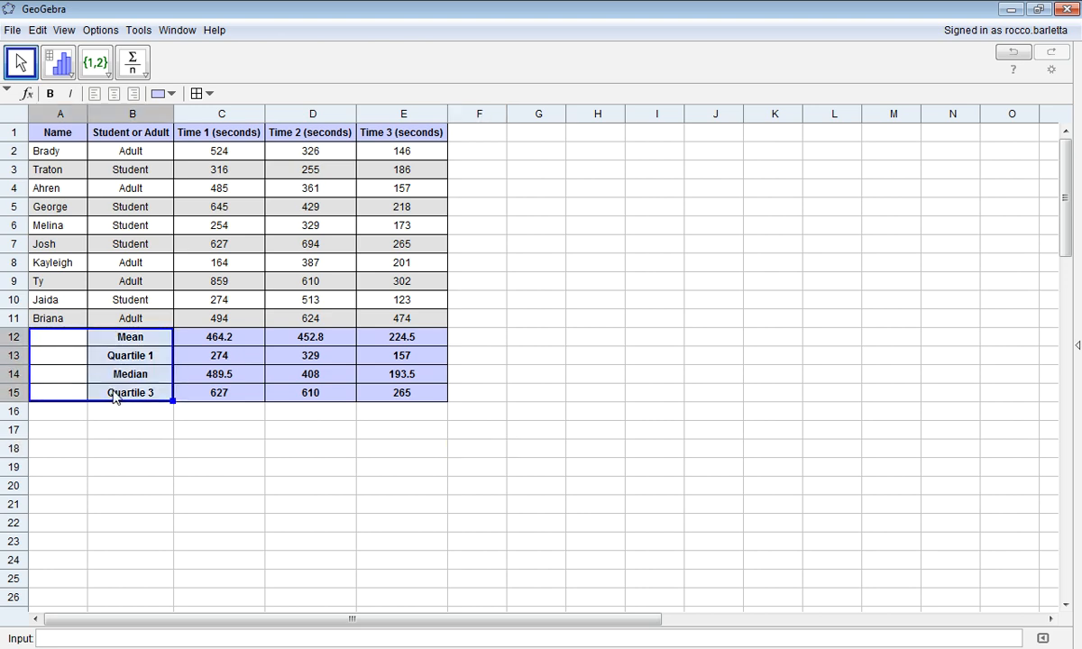
click(171, 94)
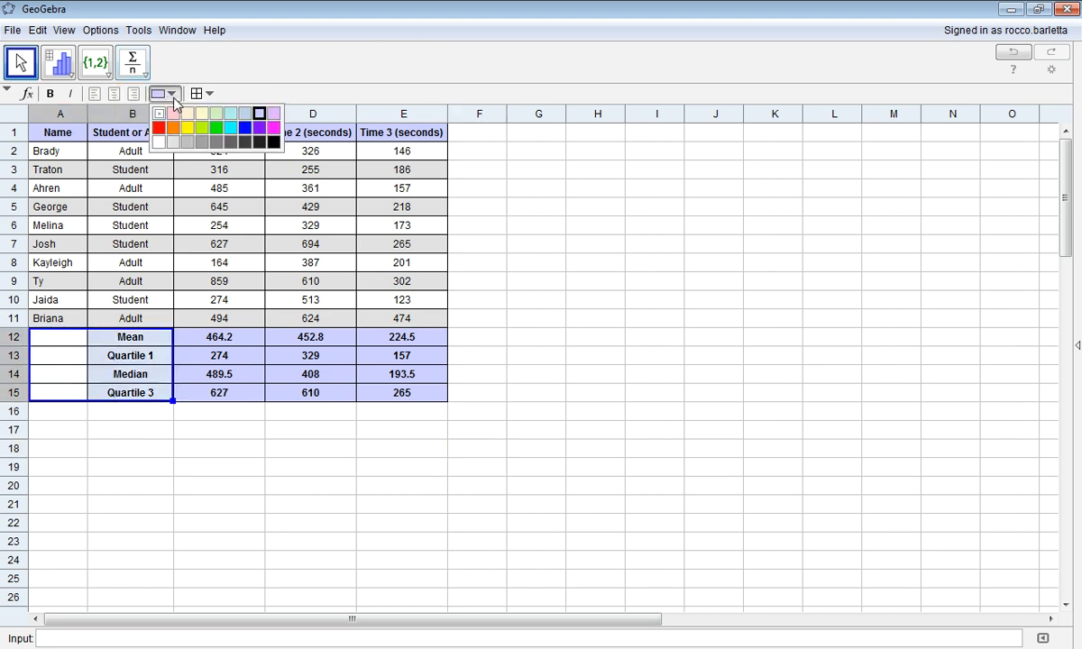
click(274, 141)
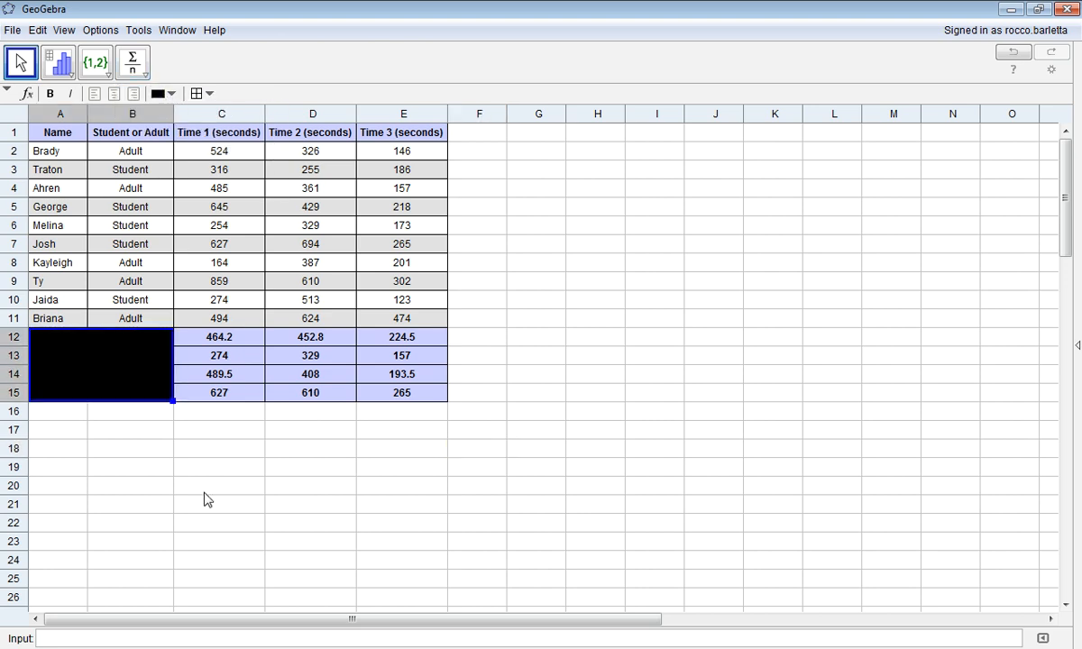
Step: Set the foreground color of cells A12:B15 to white in their object properties and close the preferences
right_click(139, 372)
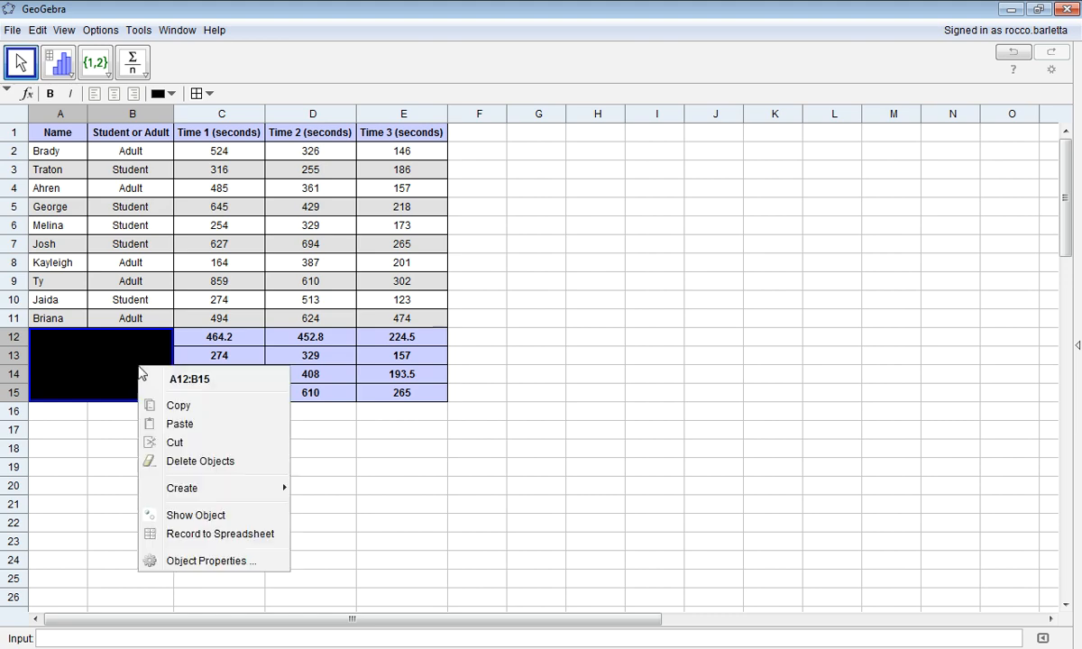
click(213, 562)
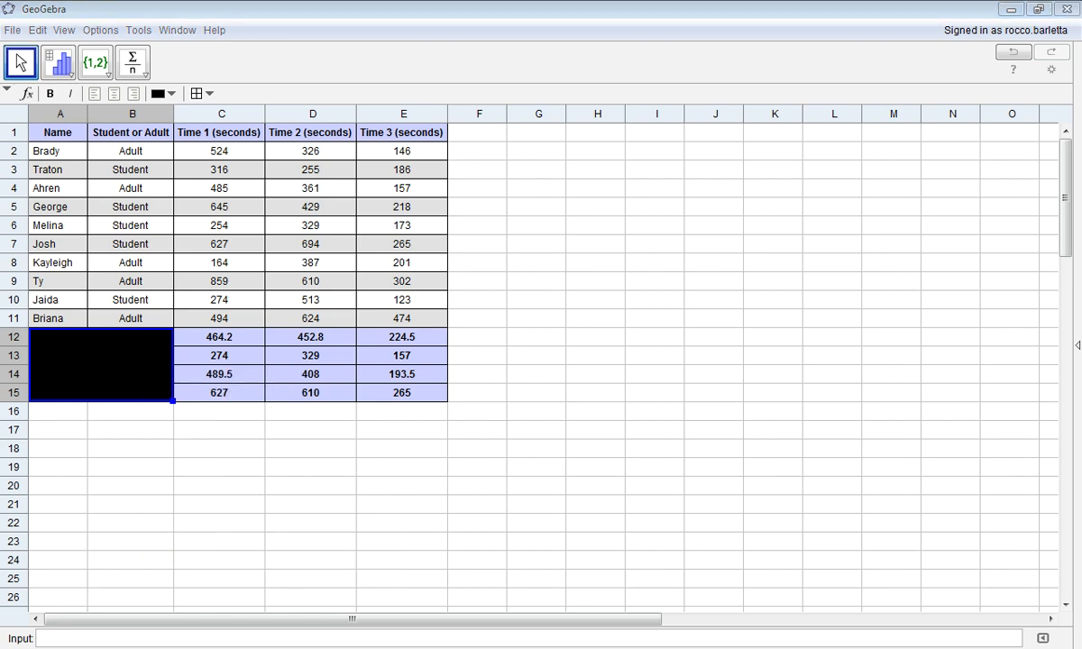
drag(780, 314, 942, 121)
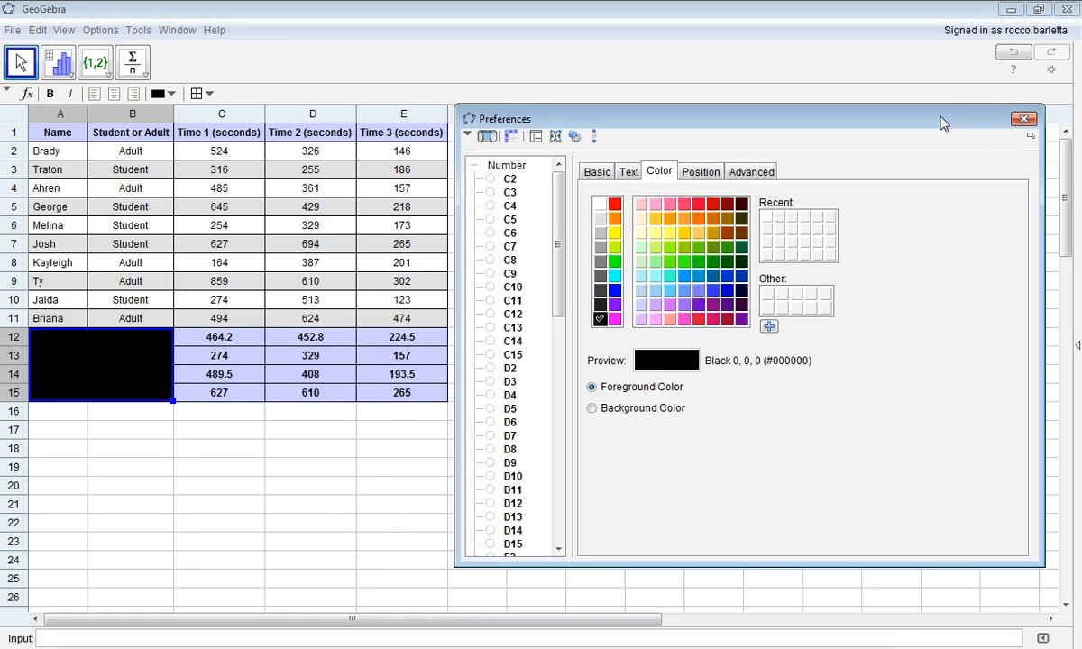
click(629, 172)
click(654, 172)
click(600, 204)
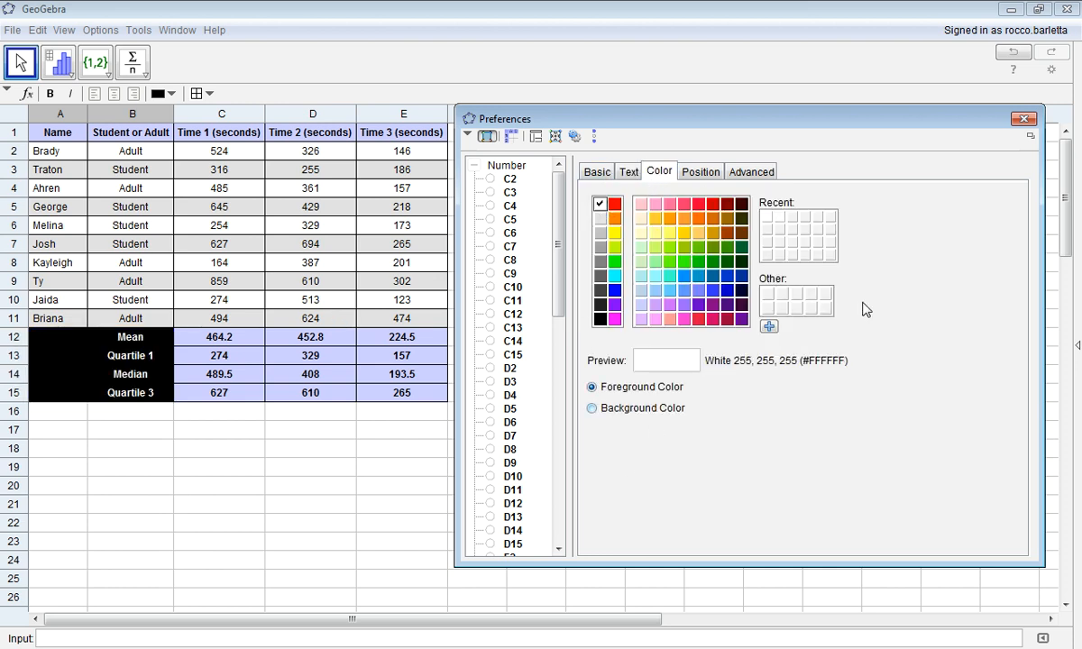
click(1023, 118)
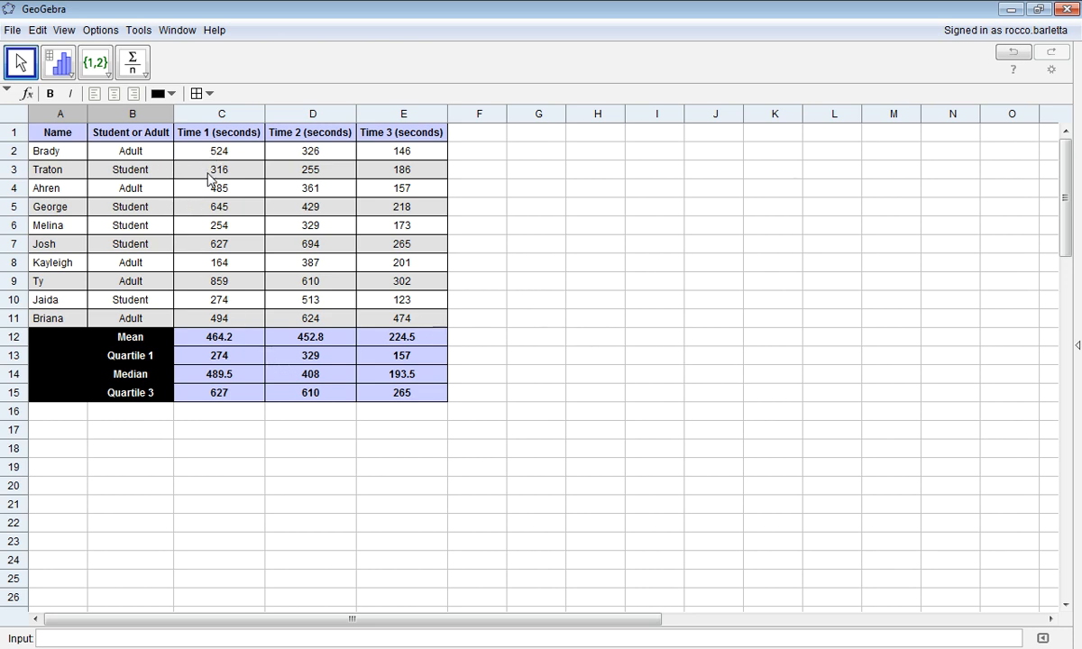
Step: Start a Multiple Variable Analysis with the Time 1 values in C2:C11 and move the data source dialog clear of the table
drag(215, 154, 218, 322)
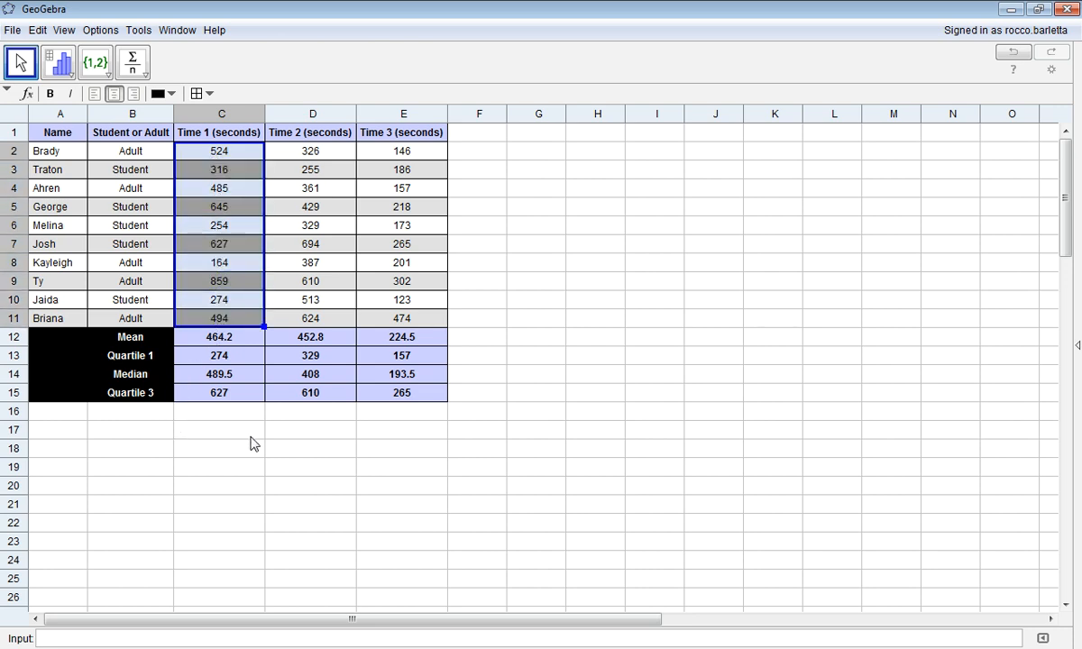
click(71, 77)
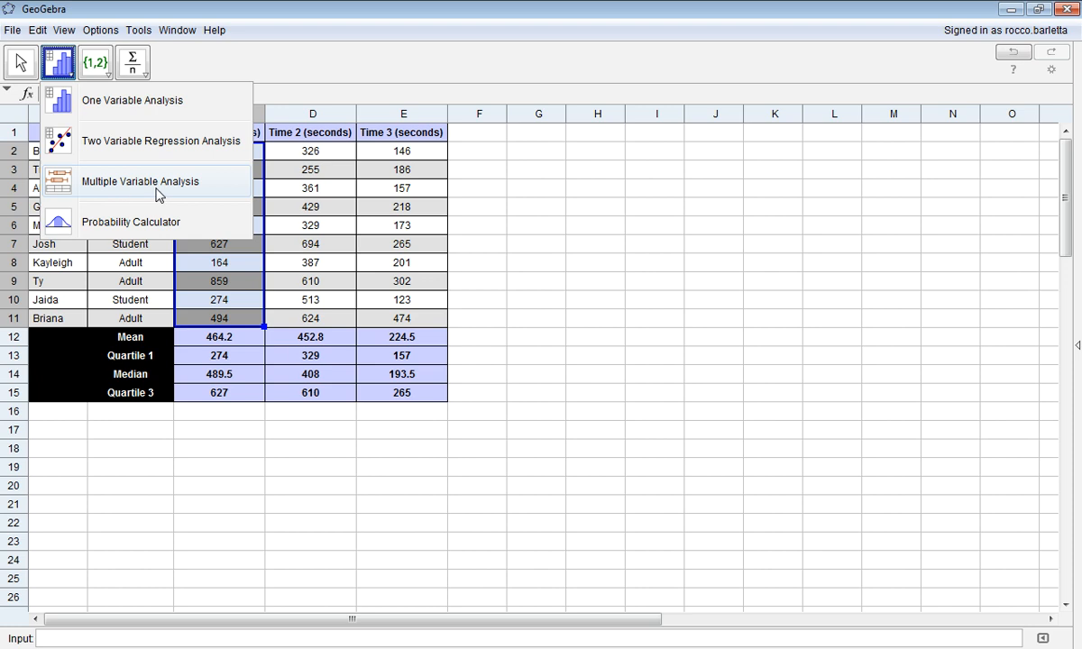
click(192, 193)
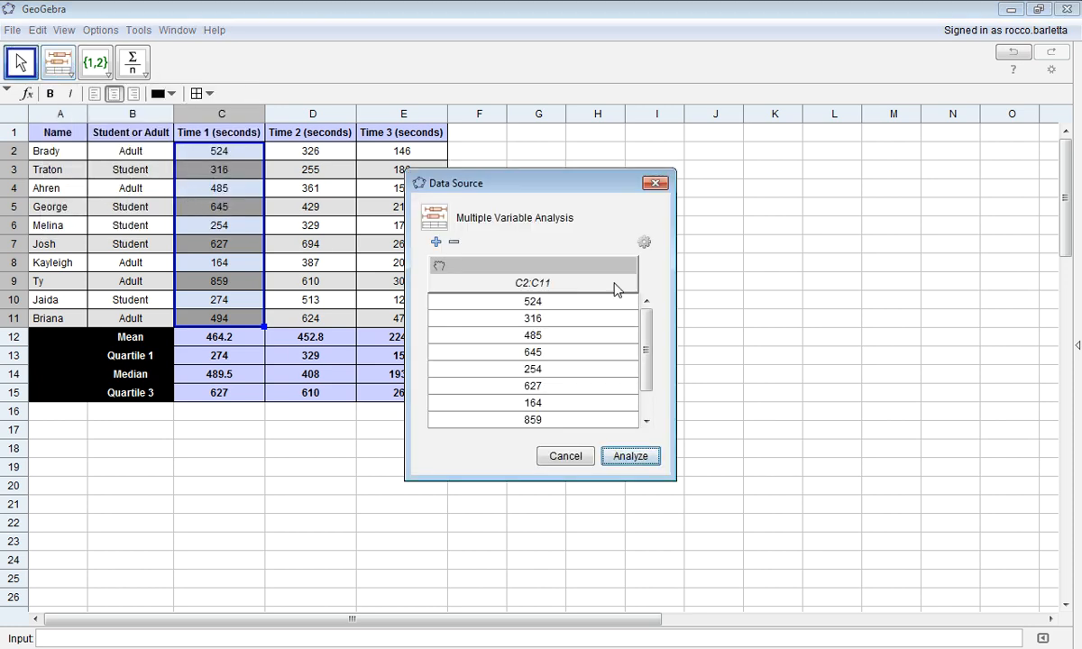
drag(514, 196, 618, 159)
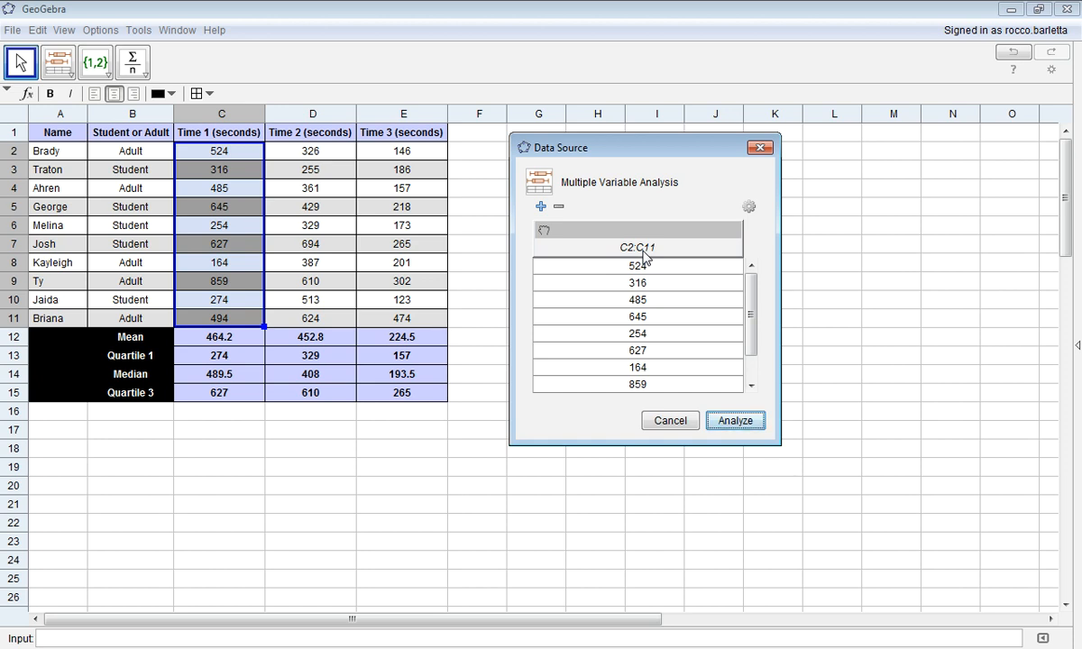
Step: Add the Time 2 values in D2:D11 as a second data column in the Multiple Variable Analysis source
click(541, 207)
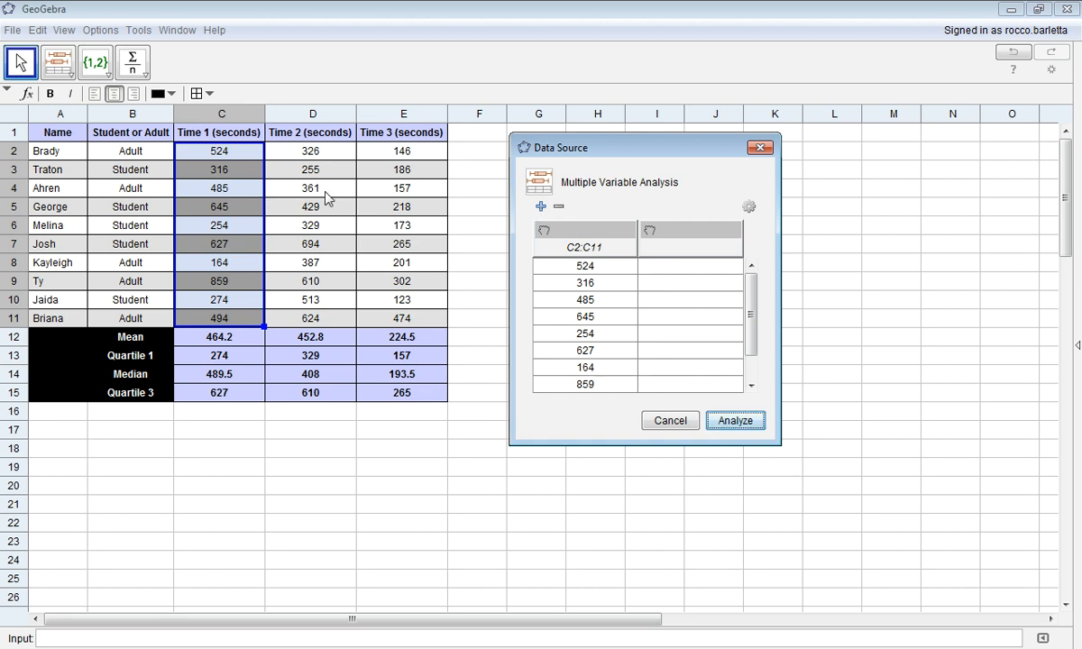
click(320, 153)
drag(320, 154, 321, 318)
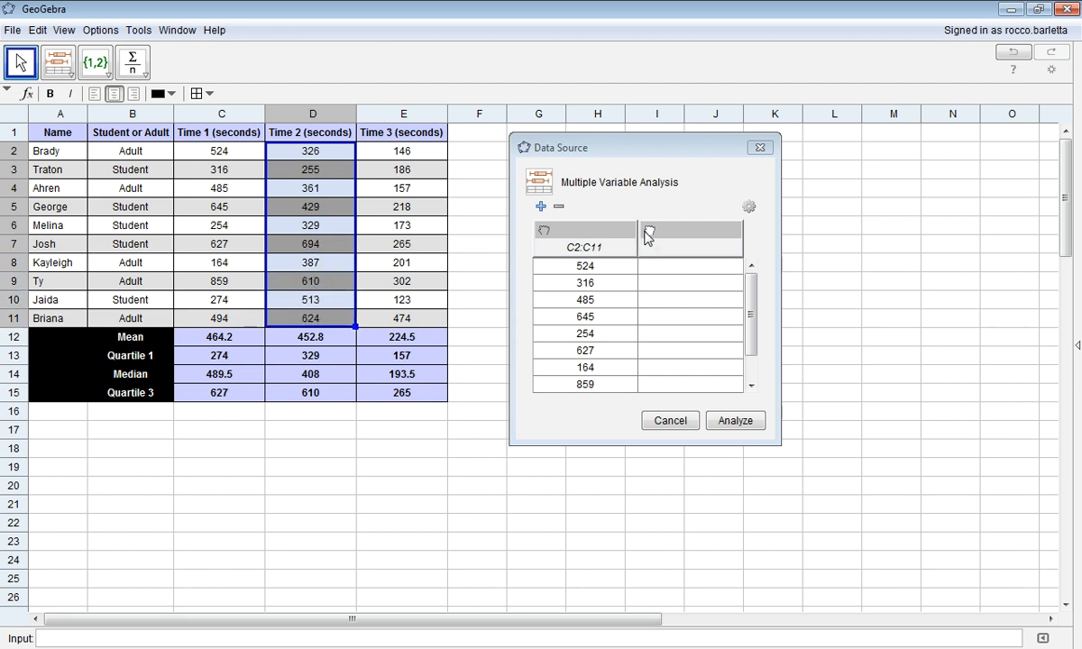
click(648, 232)
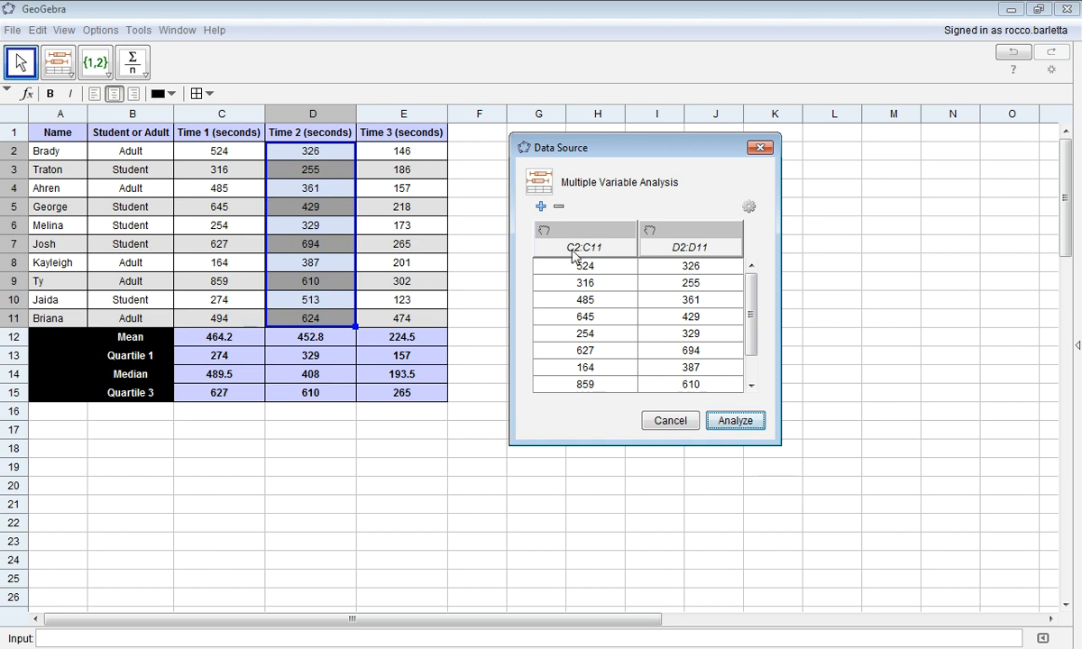
Step: Add the Time 3 values in E2:E11 as a third data column in the Multiple Variable Analysis source
click(540, 207)
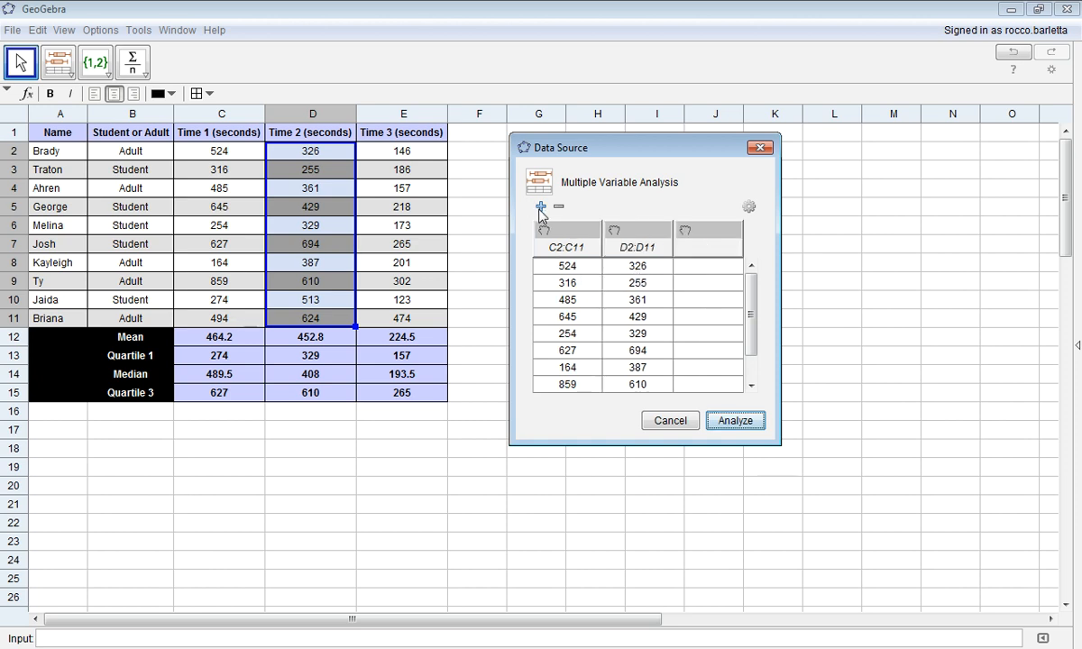
drag(403, 151, 392, 321)
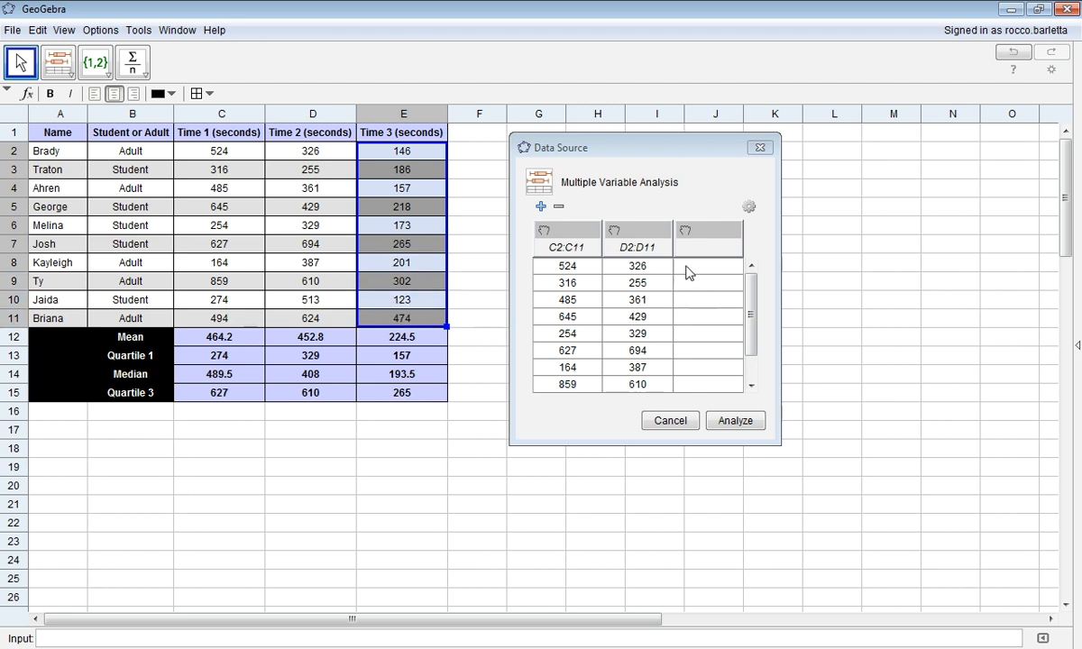
click(686, 233)
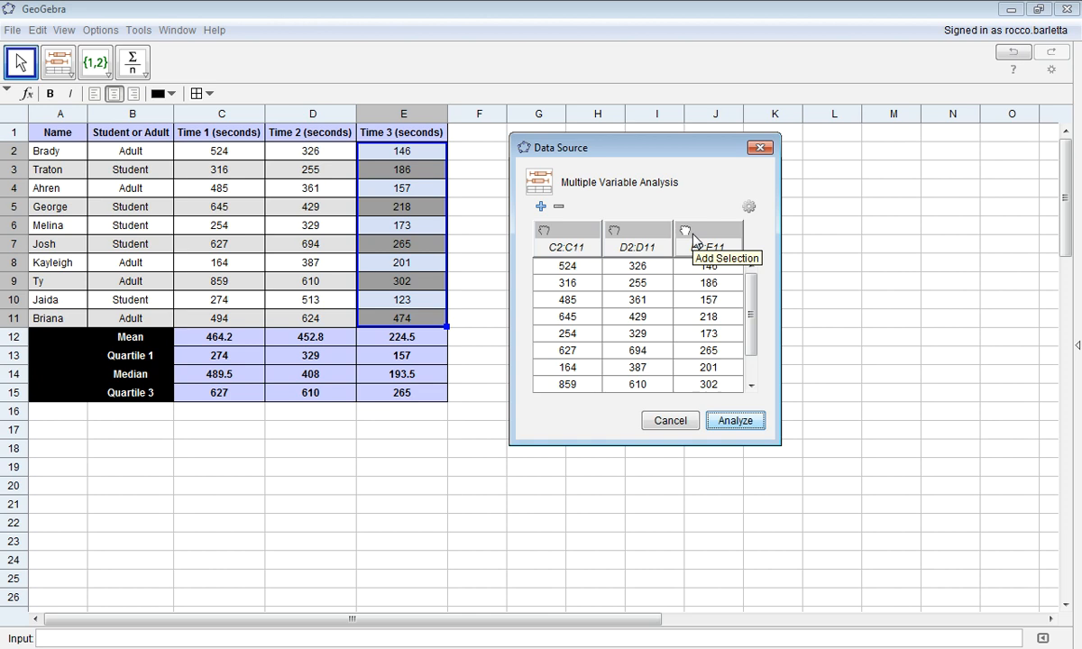
Step: Enlarge the data source dialog to show all ten rows, run the analysis and move the Data Analysis window clear of the table
drag(781, 445, 891, 508)
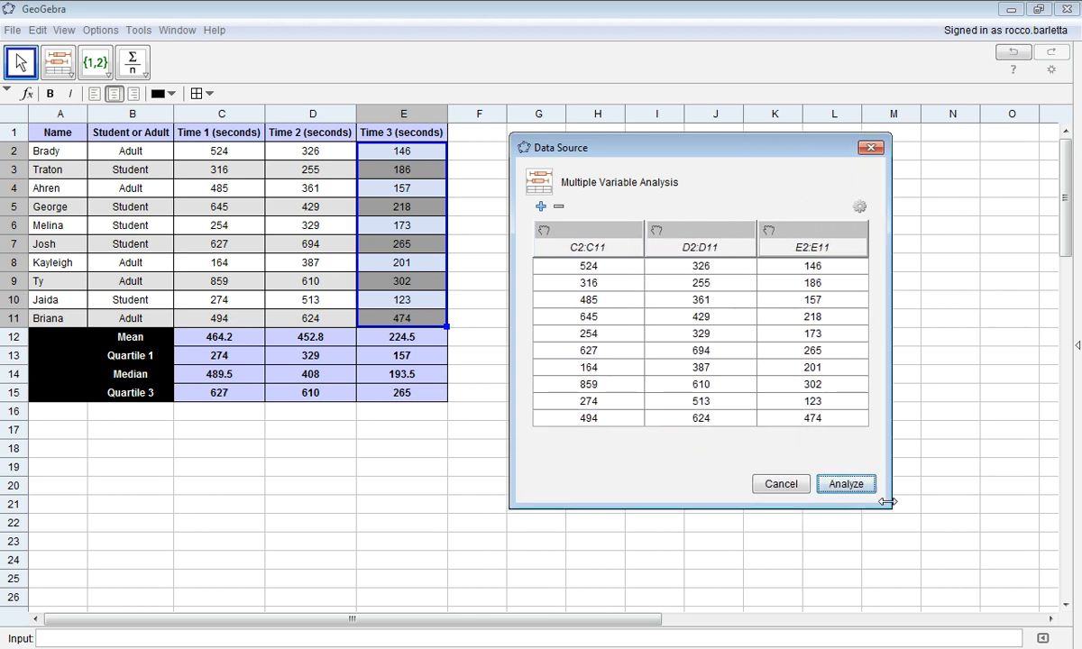
click(835, 487)
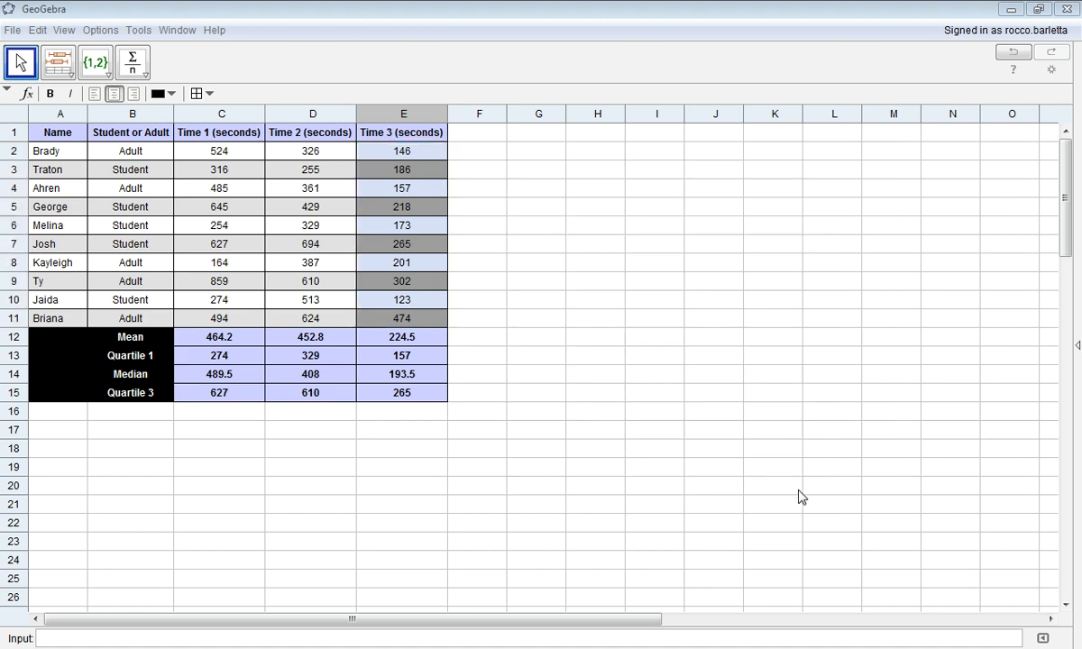
drag(777, 229, 831, 150)
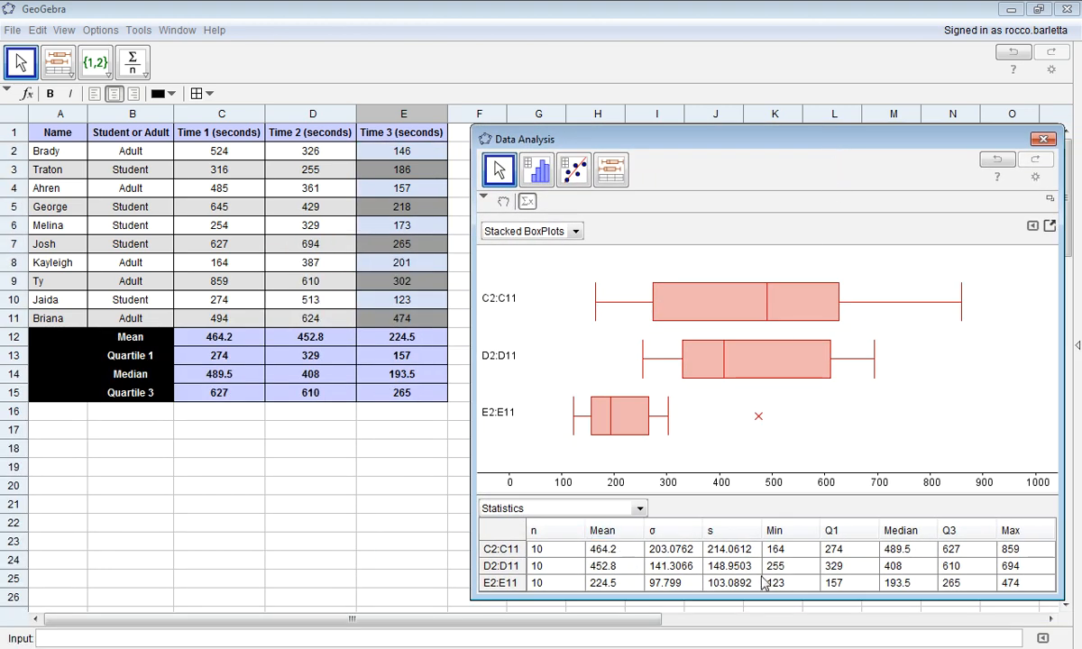